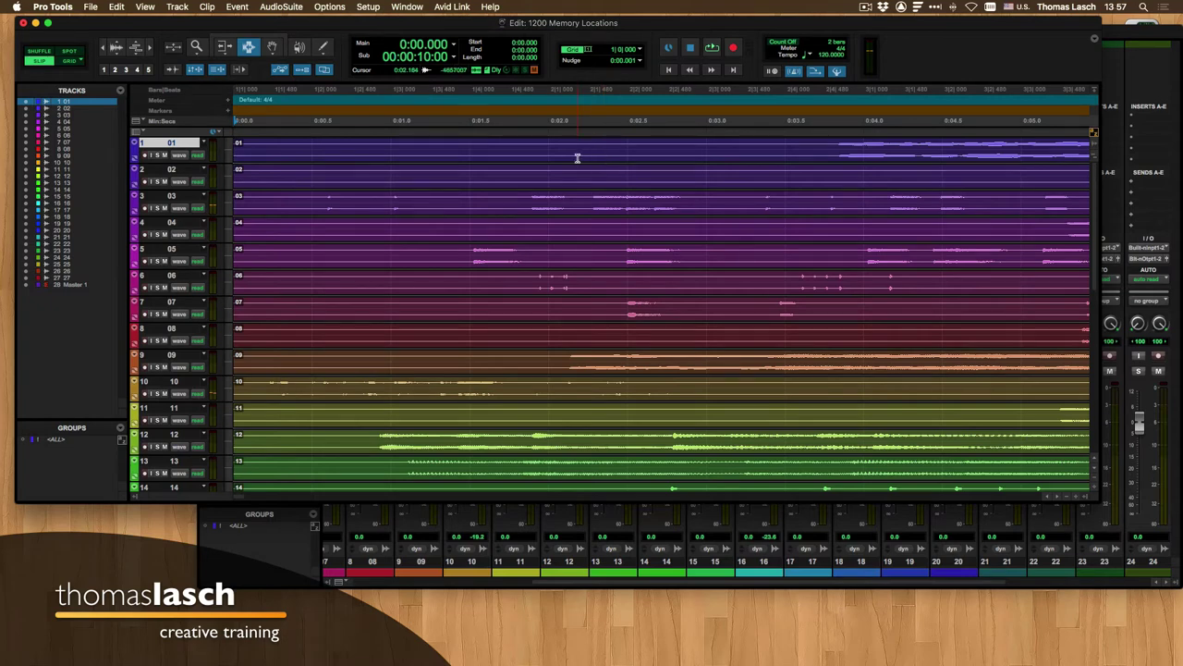
- Show the Memory Locations window, enlarge it and place it over the far end of the visible tracks
left_click(577, 158)
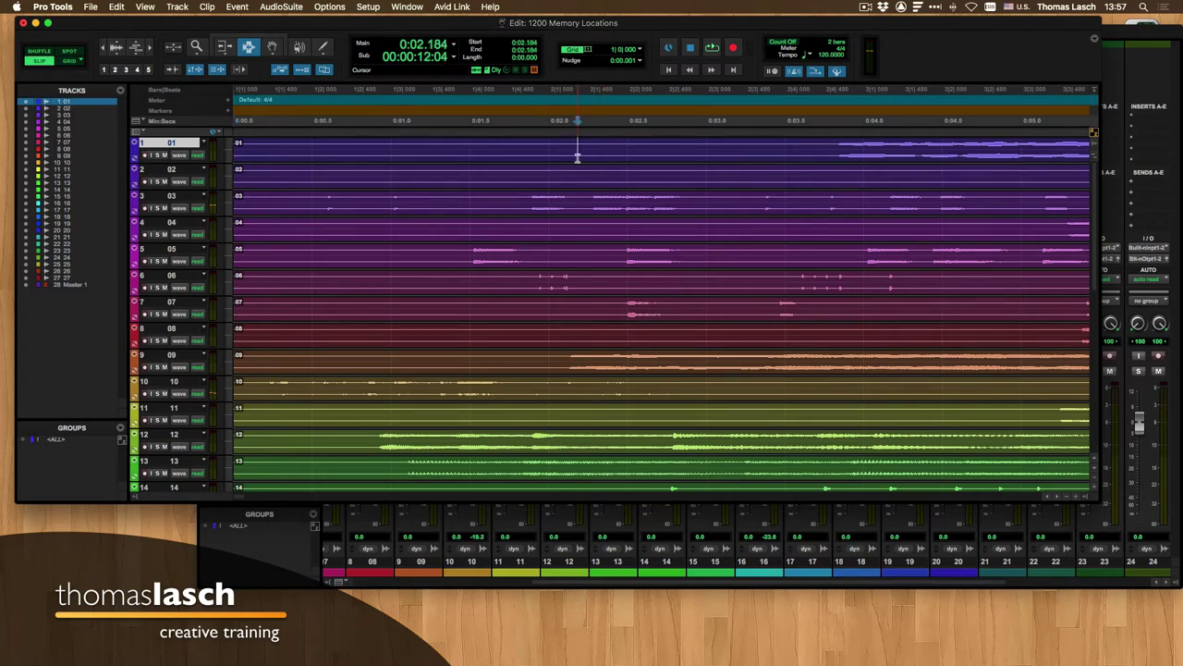
left_click(407, 7)
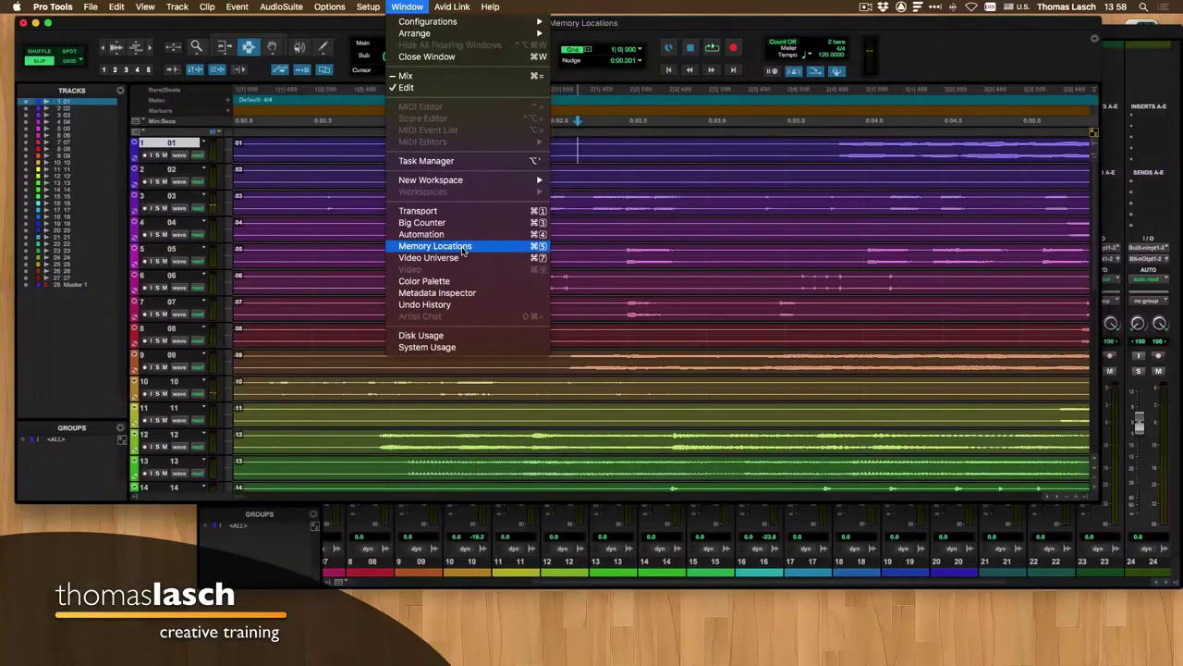
left_click(462, 248)
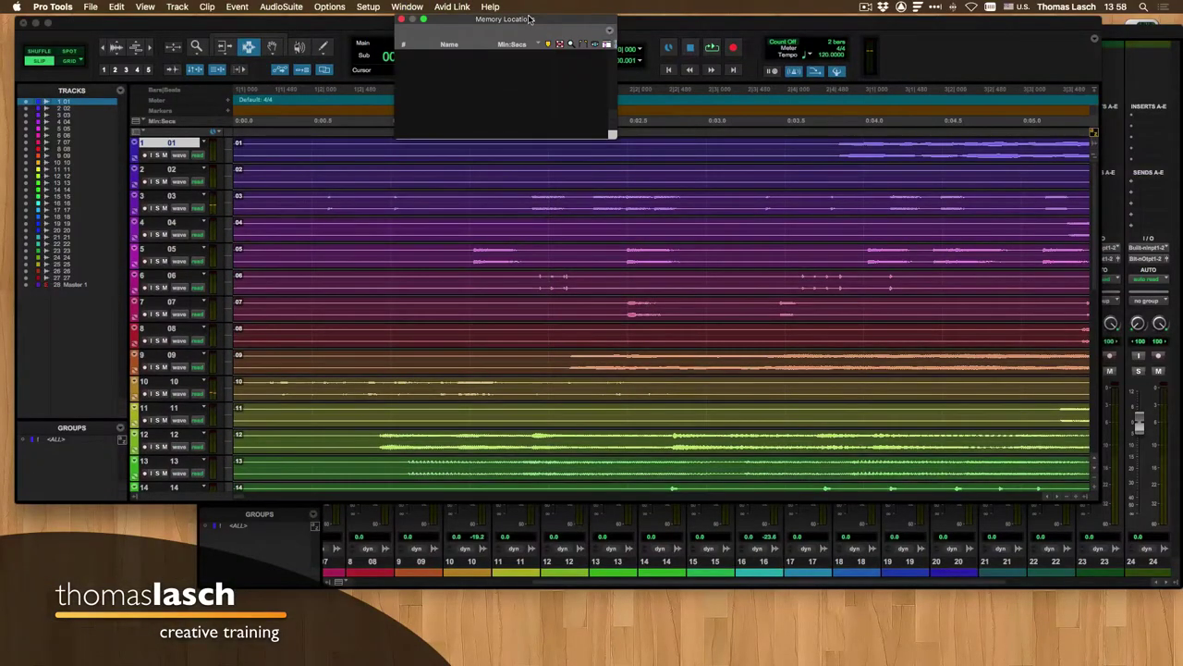
left_click_drag(533, 24, 735, 106)
left_click_drag(813, 223, 941, 342)
left_click_drag(778, 107, 984, 191)
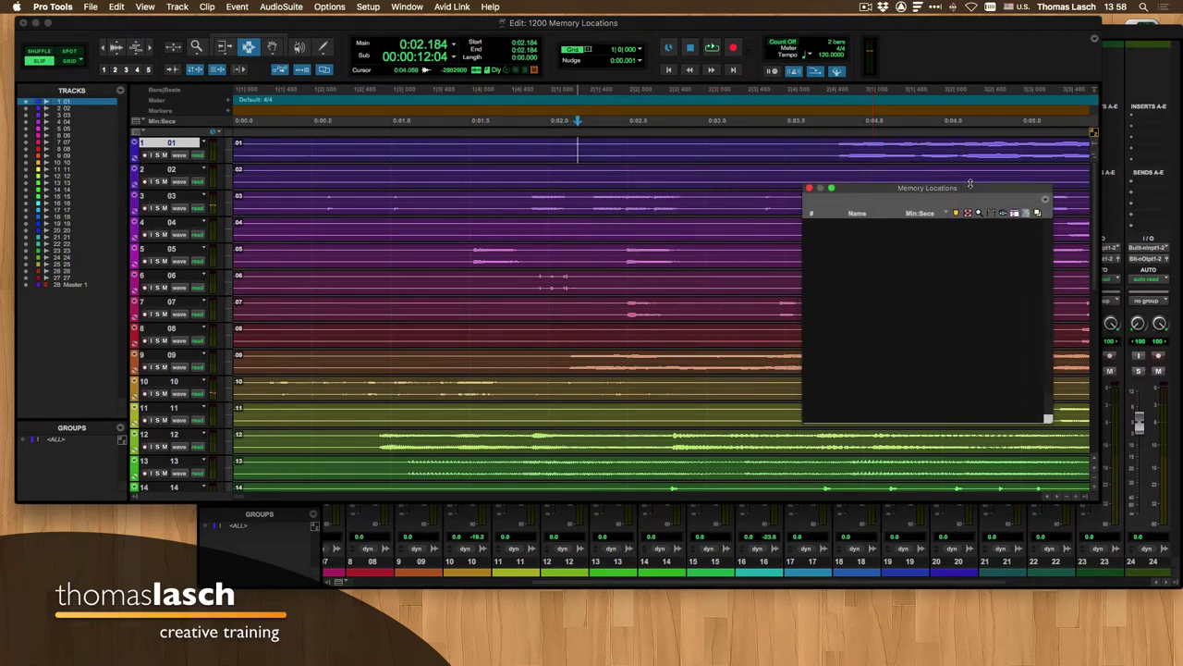
- Create the first marker memory location at about 0:01.36, with number 1 and an Absolute reference
left_click(423, 181)
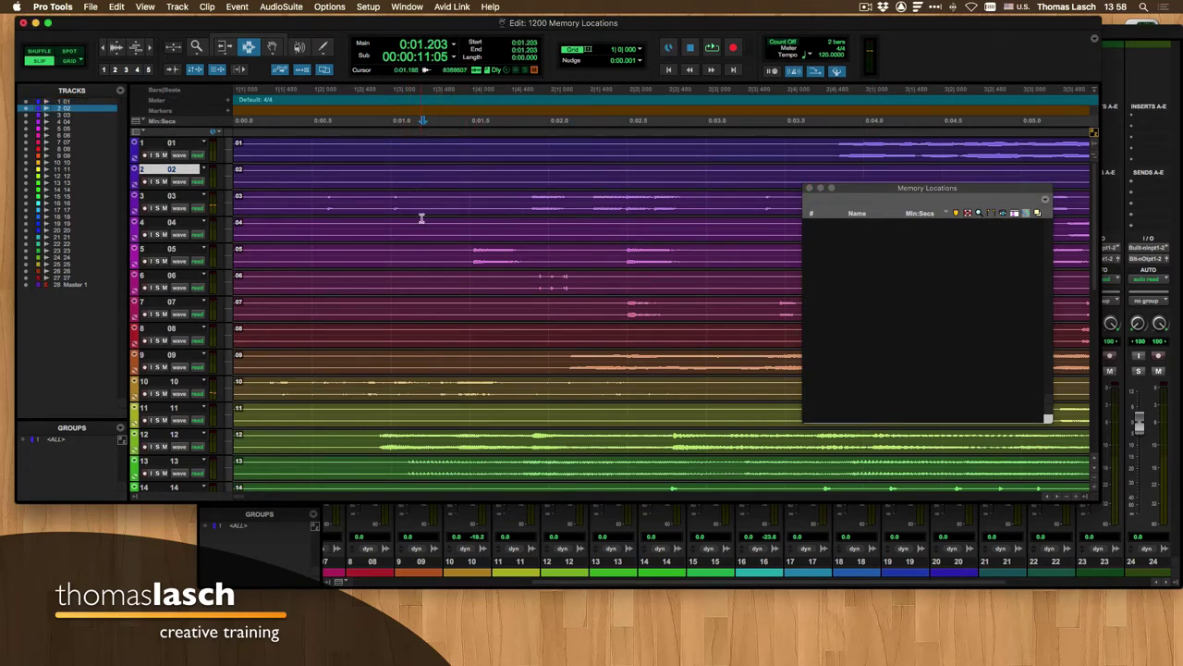
left_click(450, 206)
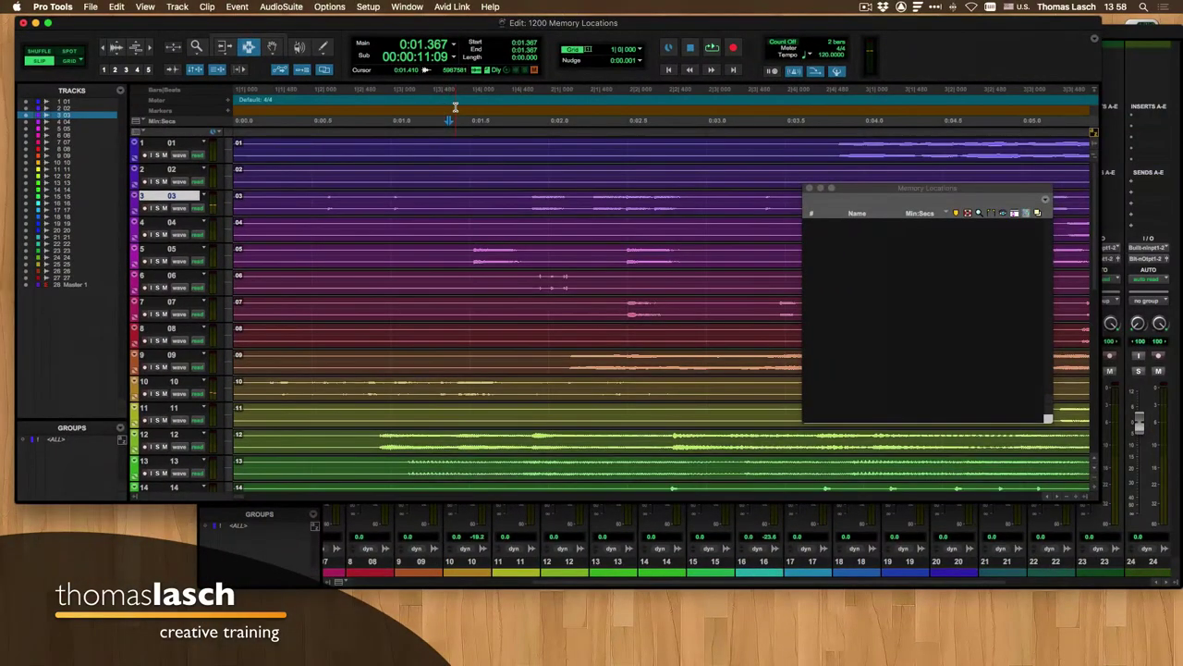
left_click(226, 113)
left_click_drag(611, 130, 592, 127)
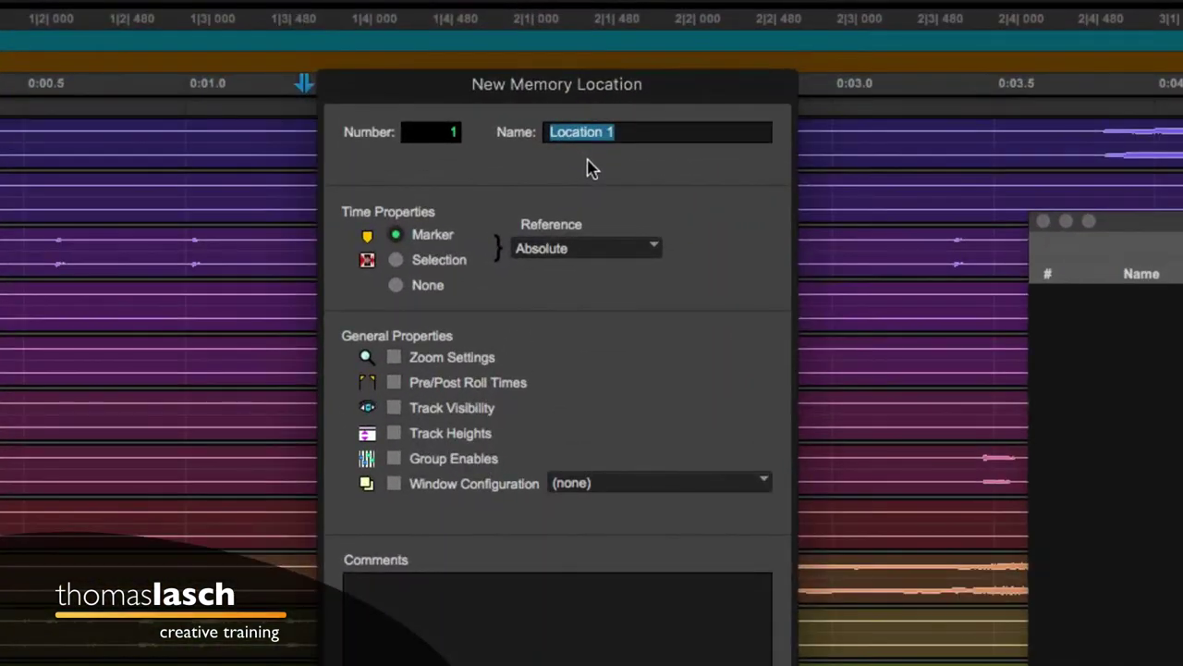
left_click(441, 134)
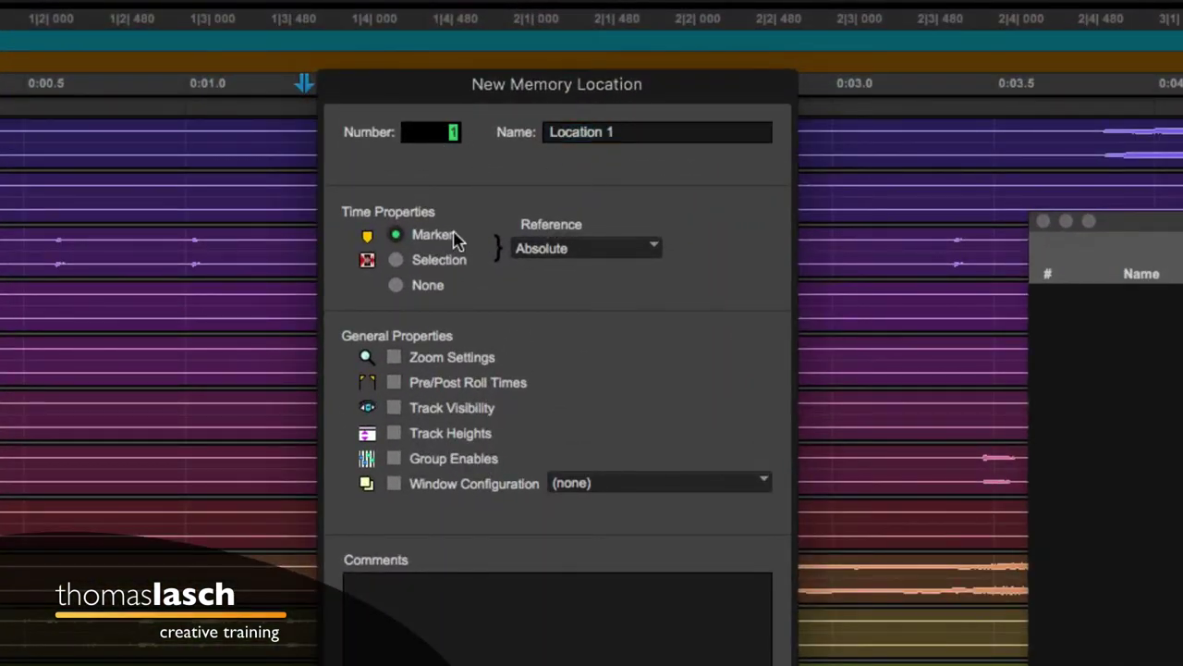
left_click(514, 247)
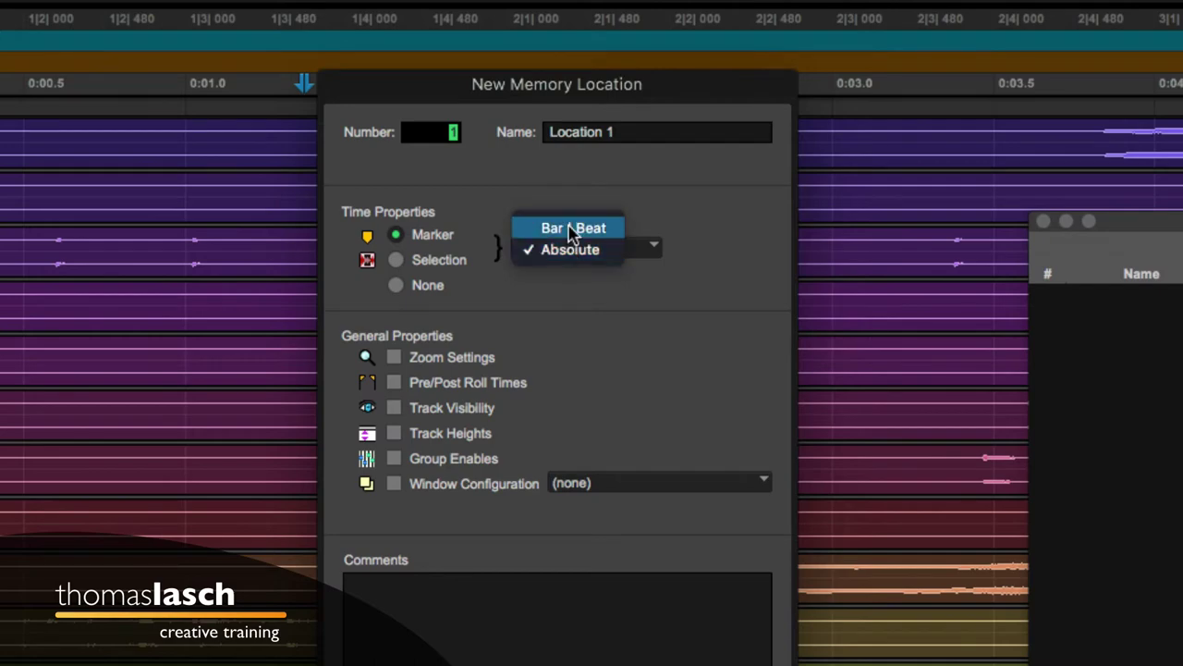
left_click(572, 231)
left_click(573, 250)
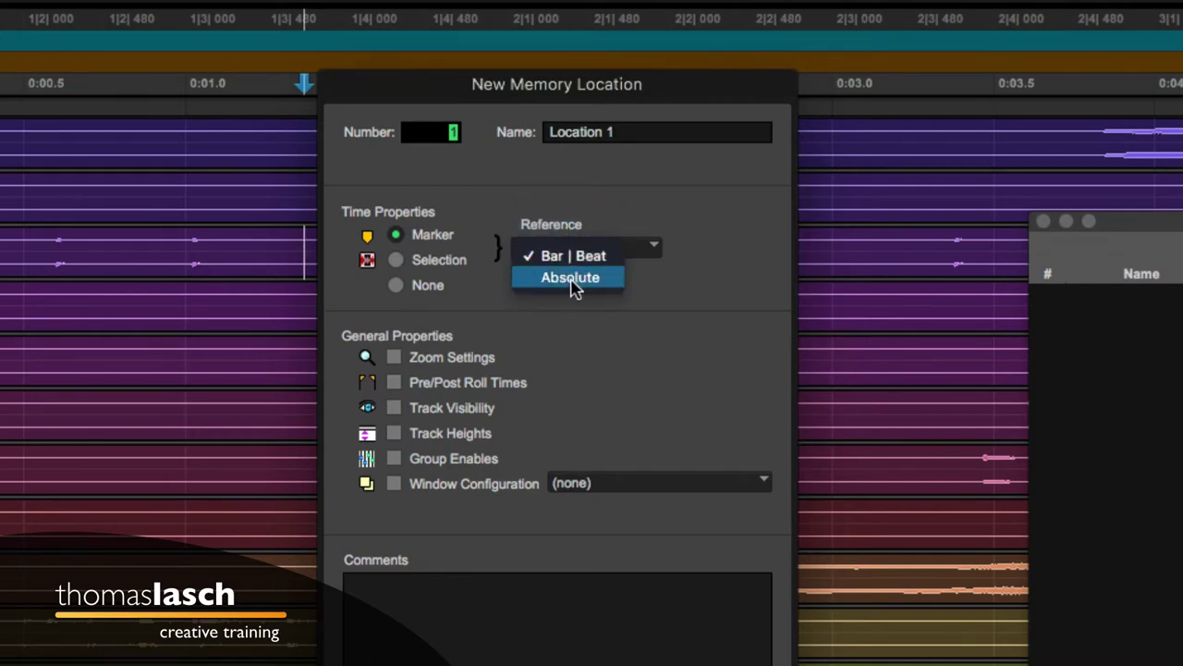
left_click(574, 286)
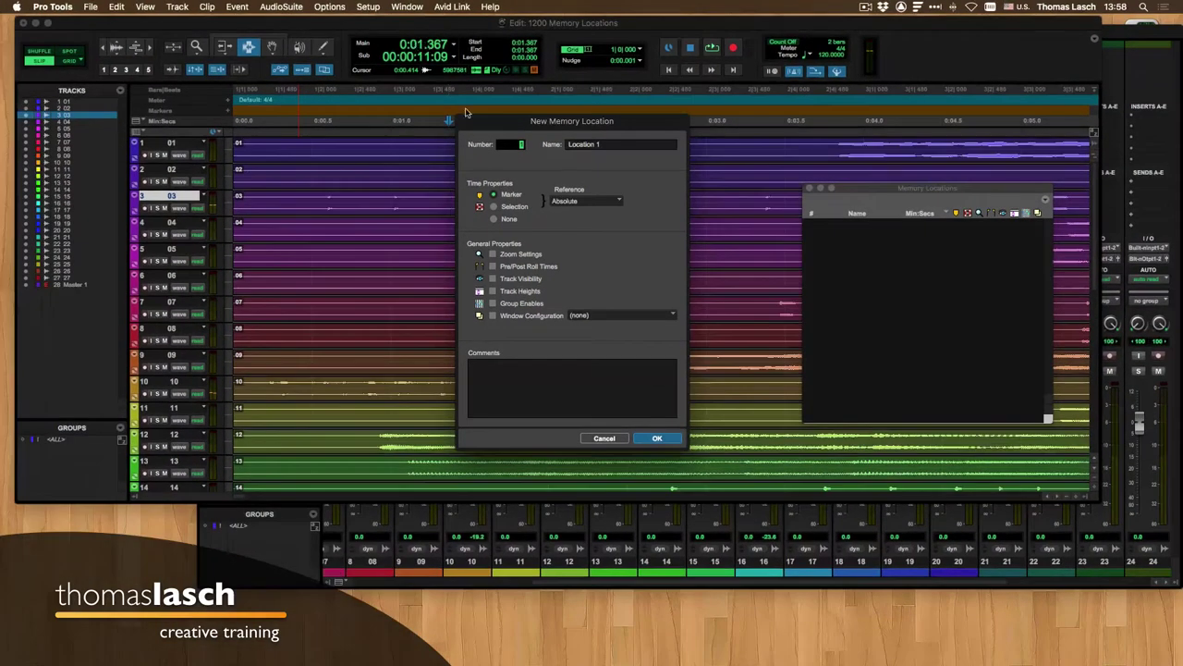
left_click(661, 439)
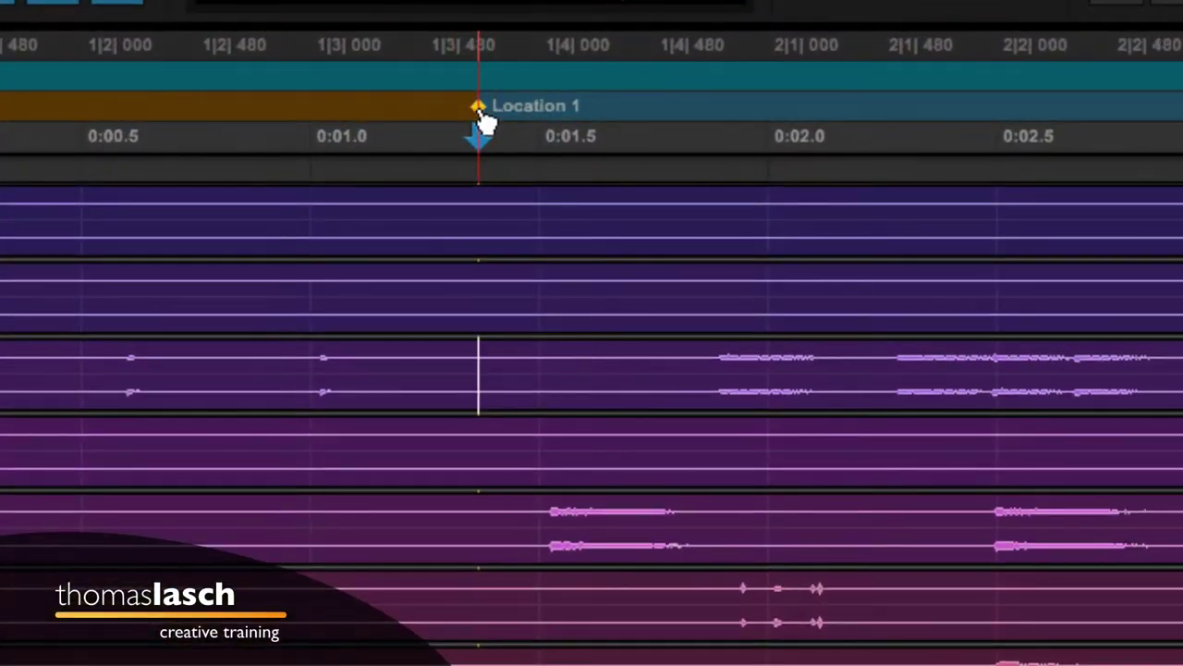
mouse_move(481, 109)
left_mouse_down()
mouse_move(439, 110)
mouse_move(502, 118)
mouse_move(481, 122)
left_mouse_up()
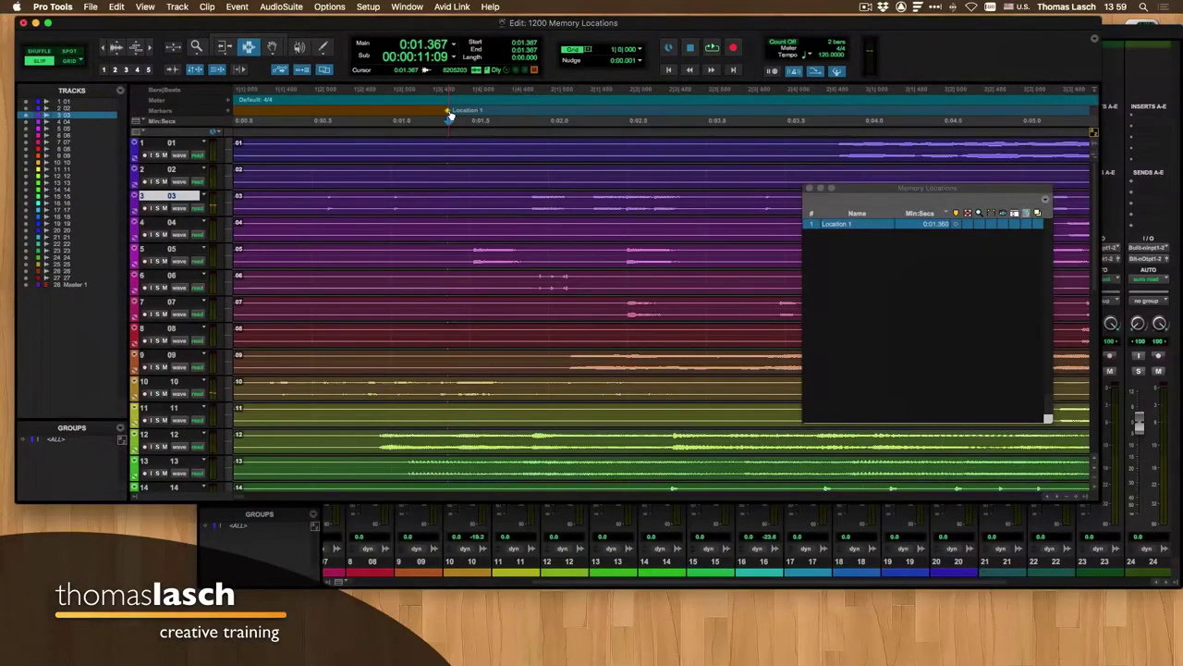
- Add a second marker in the Markers ruler at about 0:02.41, referenced to Bar | Beat
left_click(623, 178)
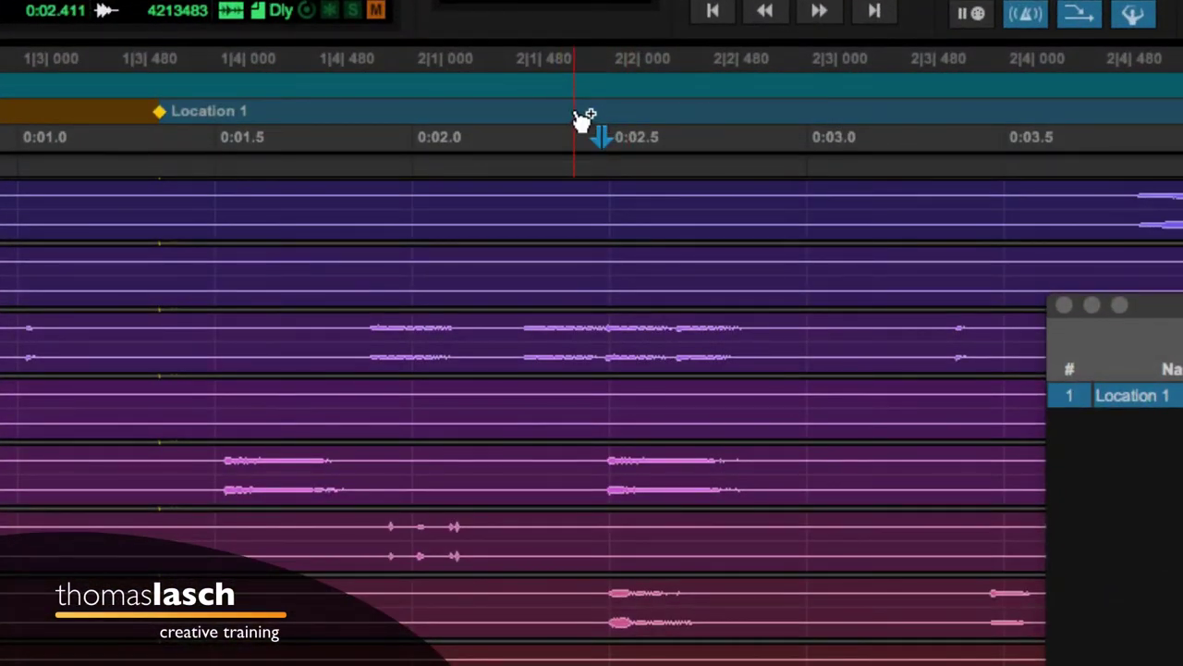
left_click(582, 117)
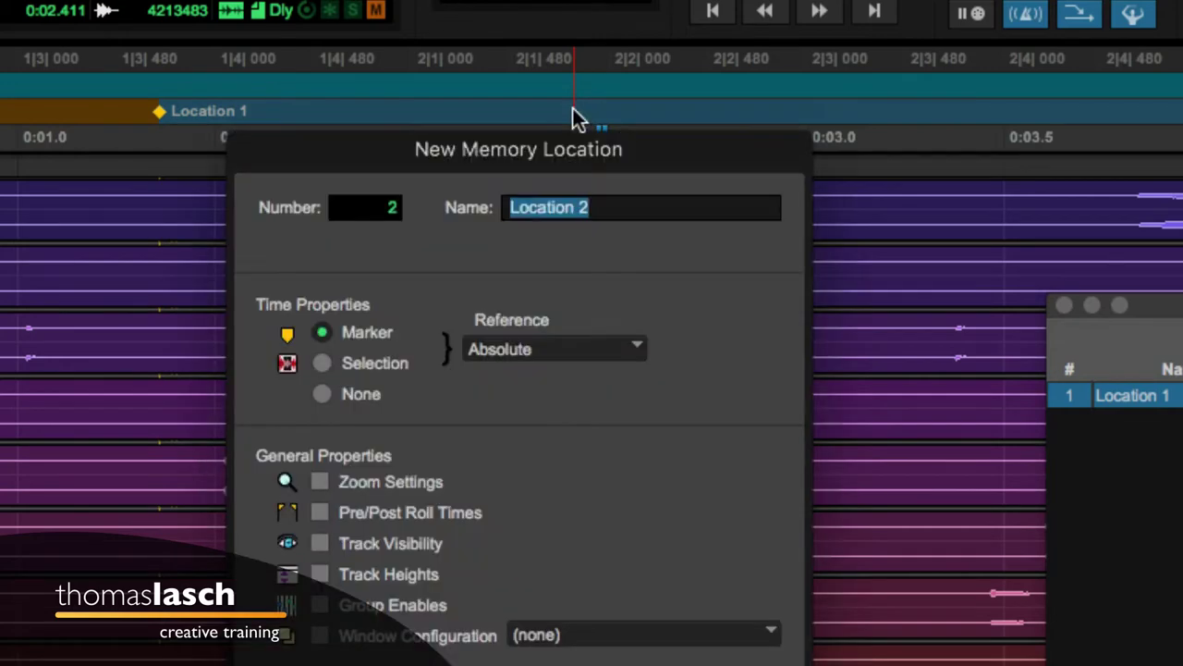
left_click(555, 347)
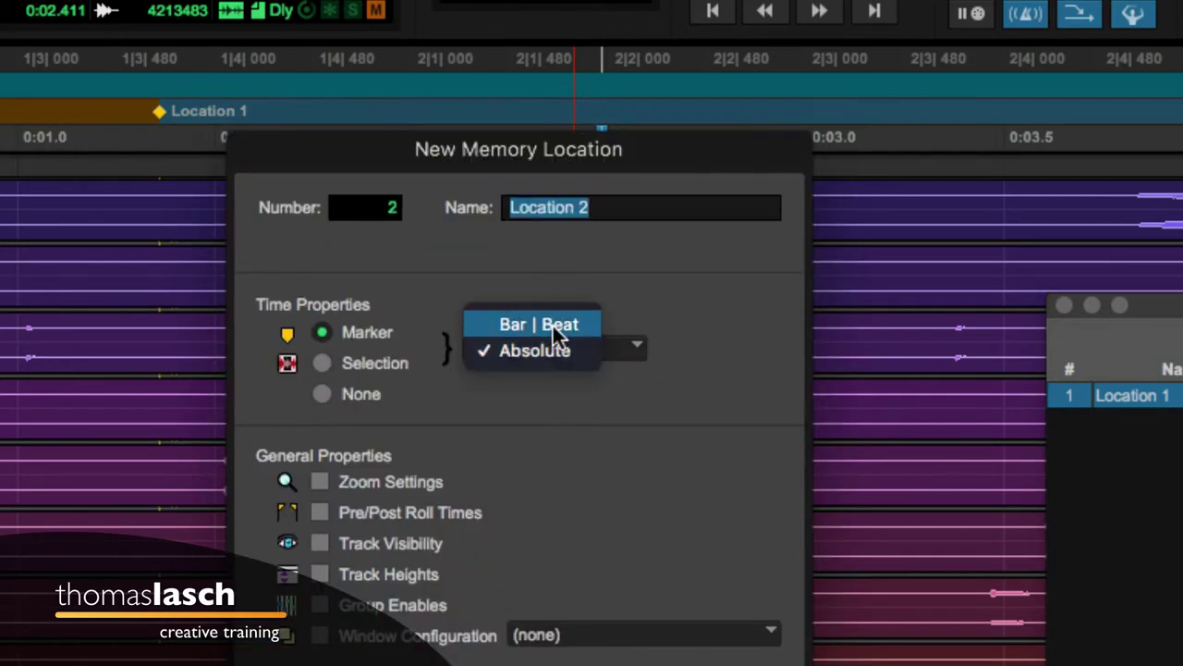
left_click(552, 324)
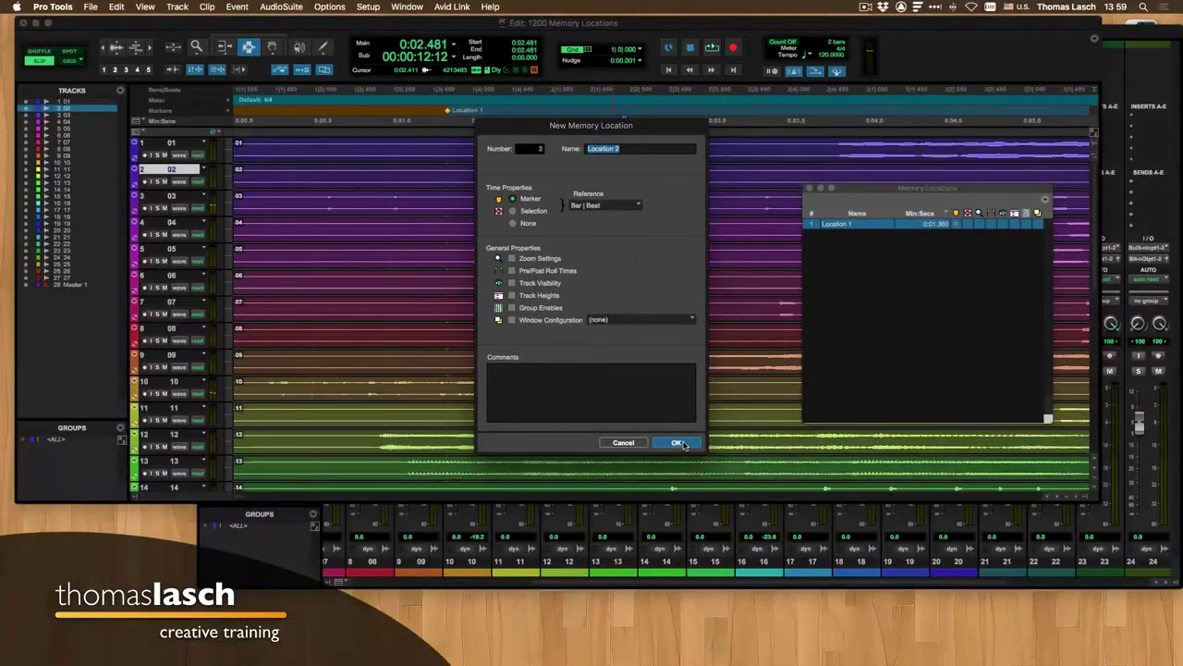
left_click(677, 443)
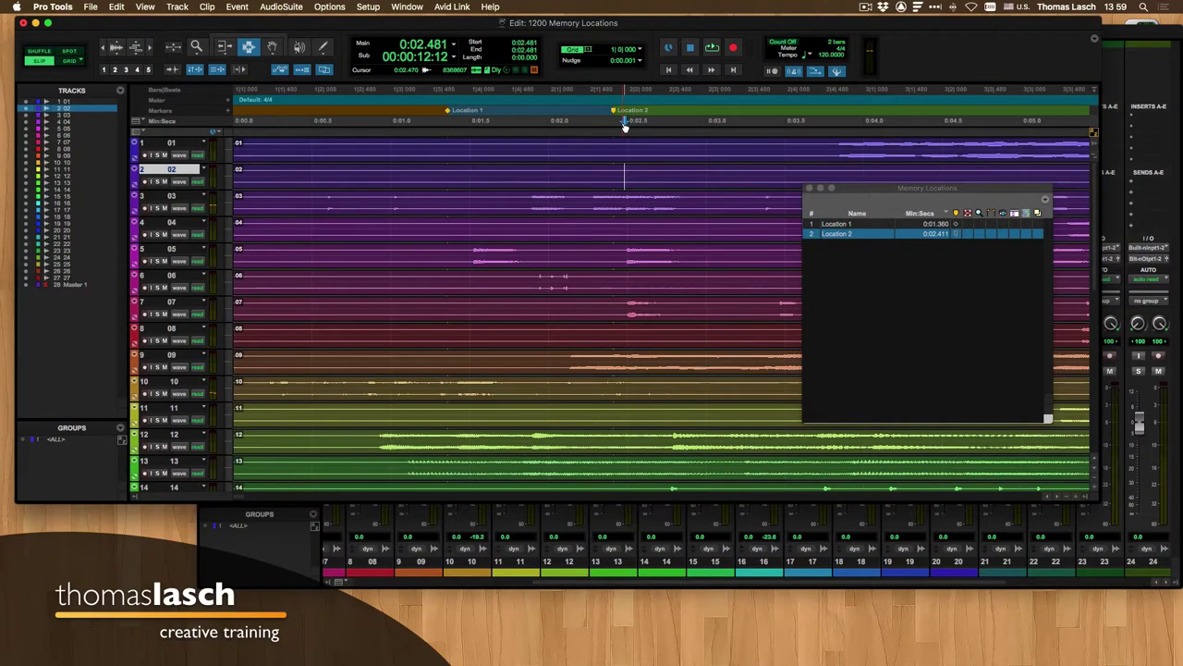
- Set the session tempo to 108 BPM in the Transport window and close that window
key("super+KP_1")
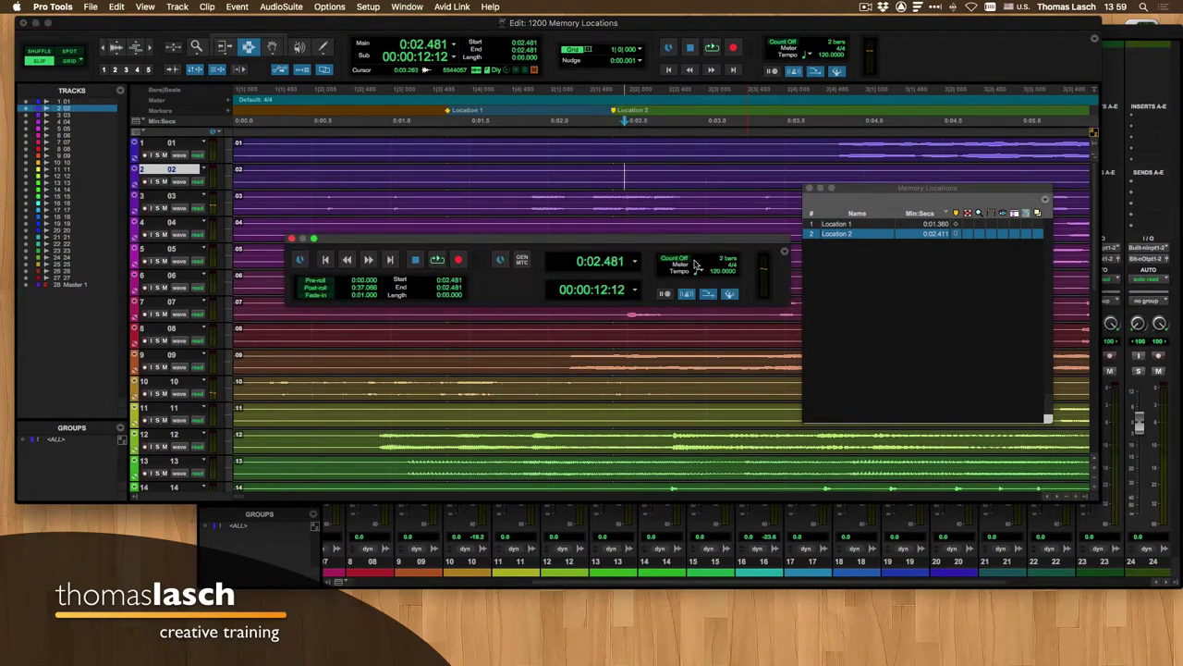
mouse_move(715, 273)
left_mouse_down()
mouse_move(712, 289)
mouse_move(714, 278)
left_mouse_up()
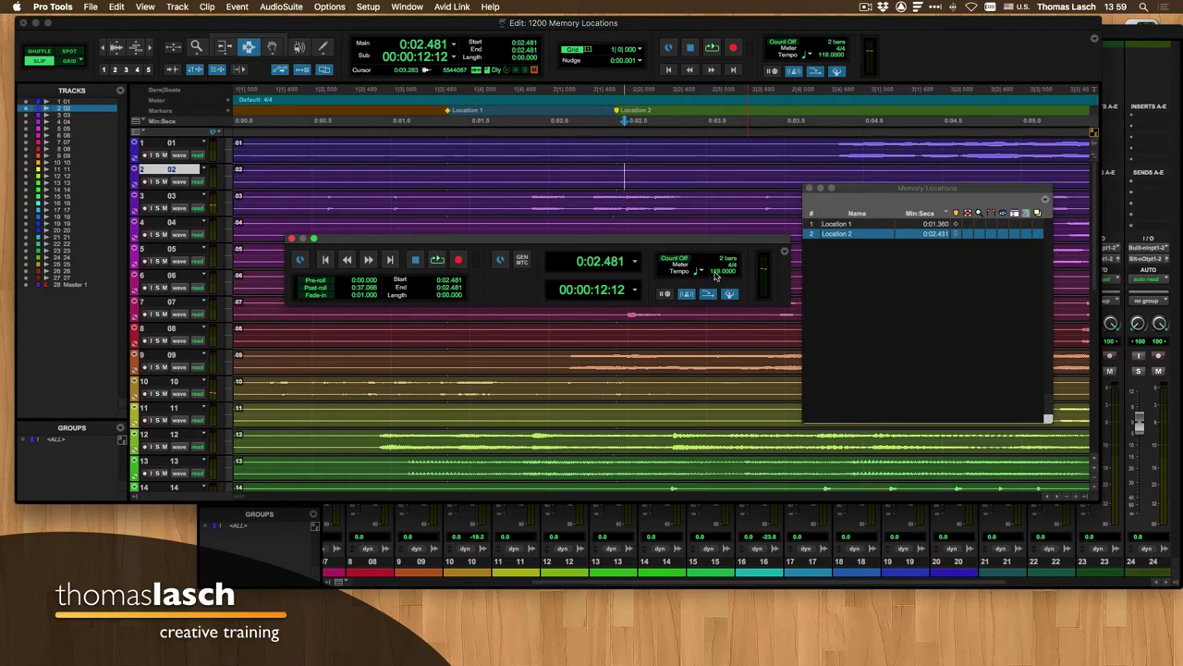
left_click(715, 275)
type("108")
key("Return")
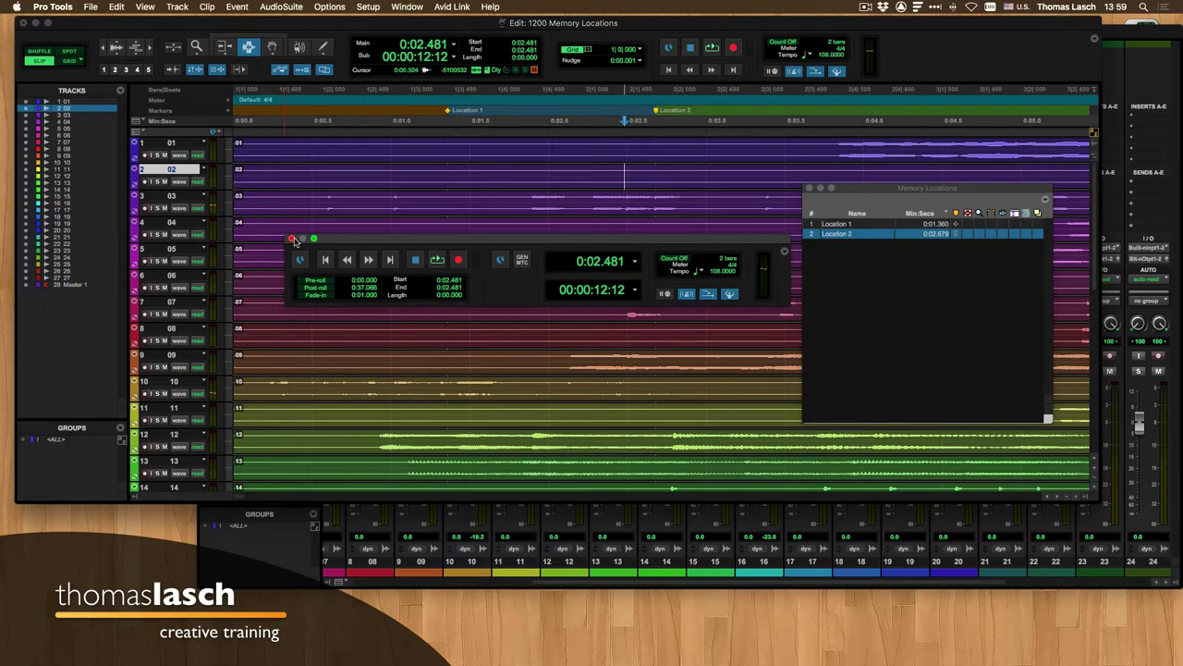
left_click(293, 240)
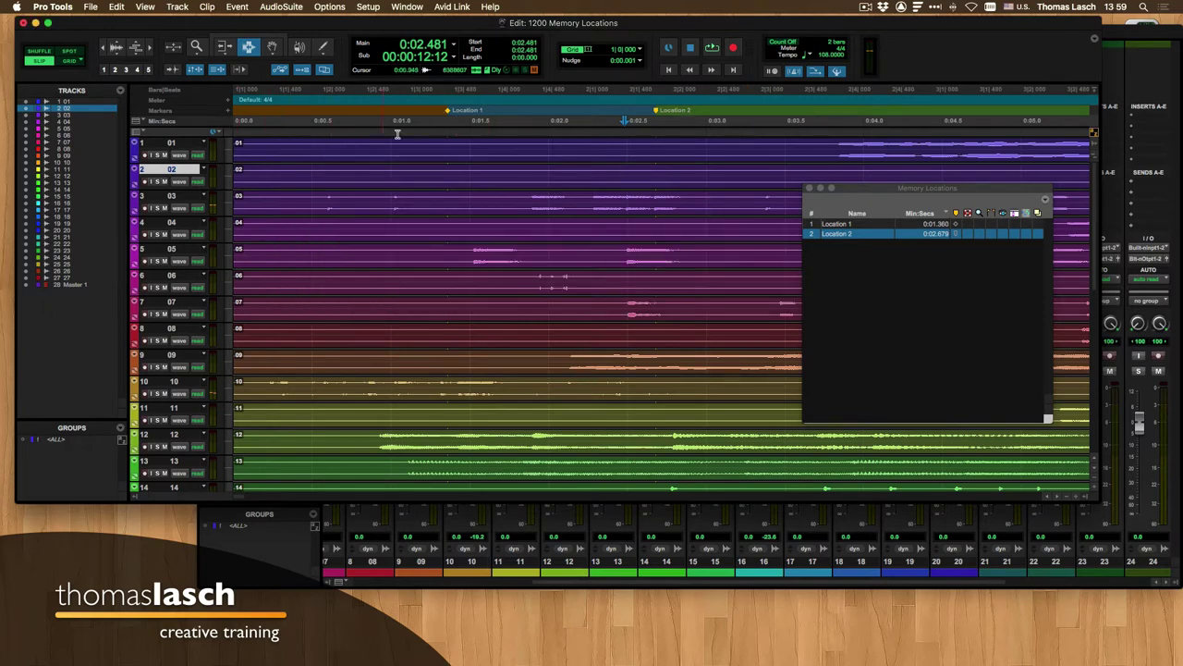
- Move the Memory Locations window aside and create a third marker with an Absolute reference at about 0:03.255
left_click(520, 205)
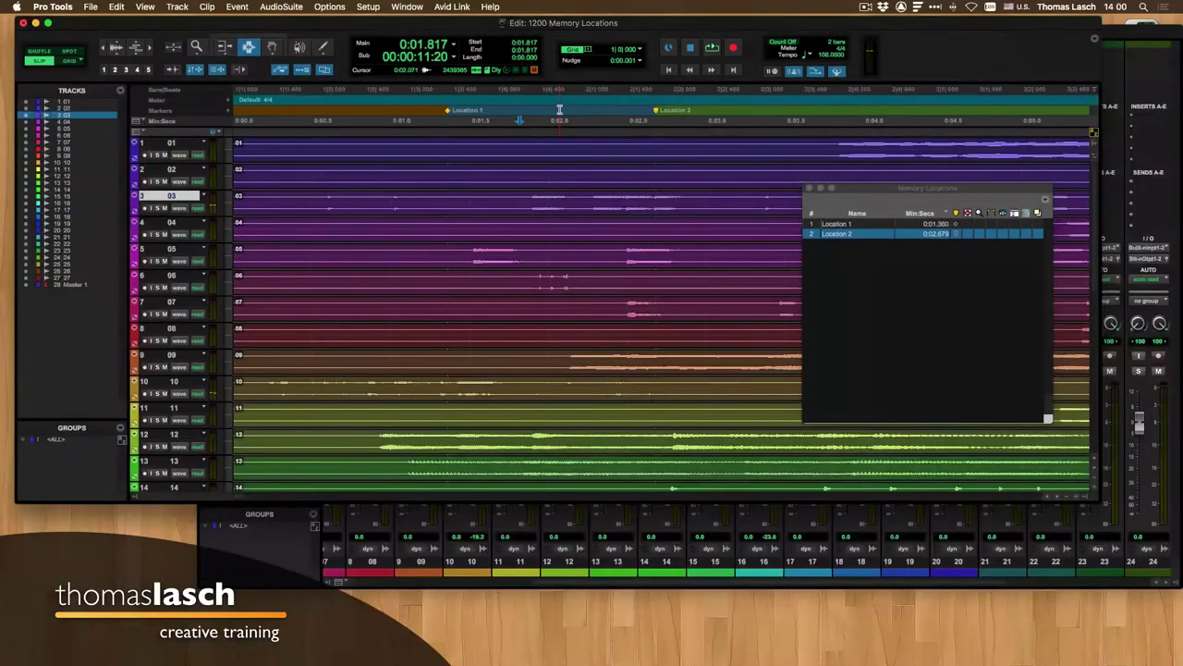
left_click(747, 199)
left_click_drag(860, 191, 948, 184)
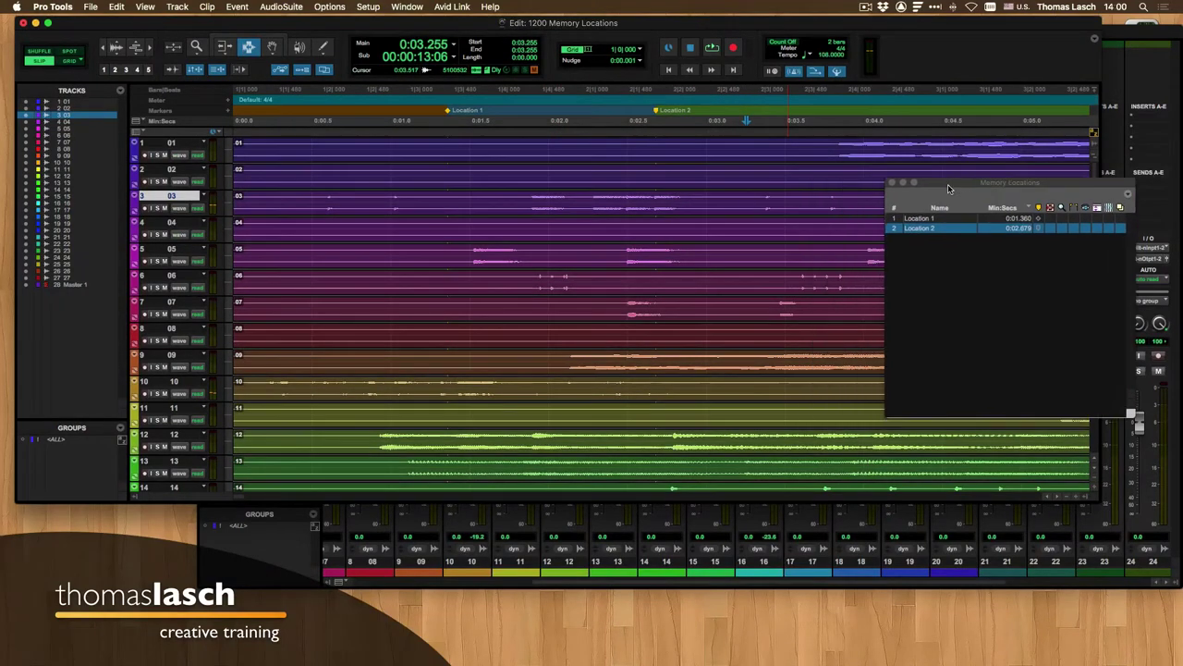
key("KP_Enter")
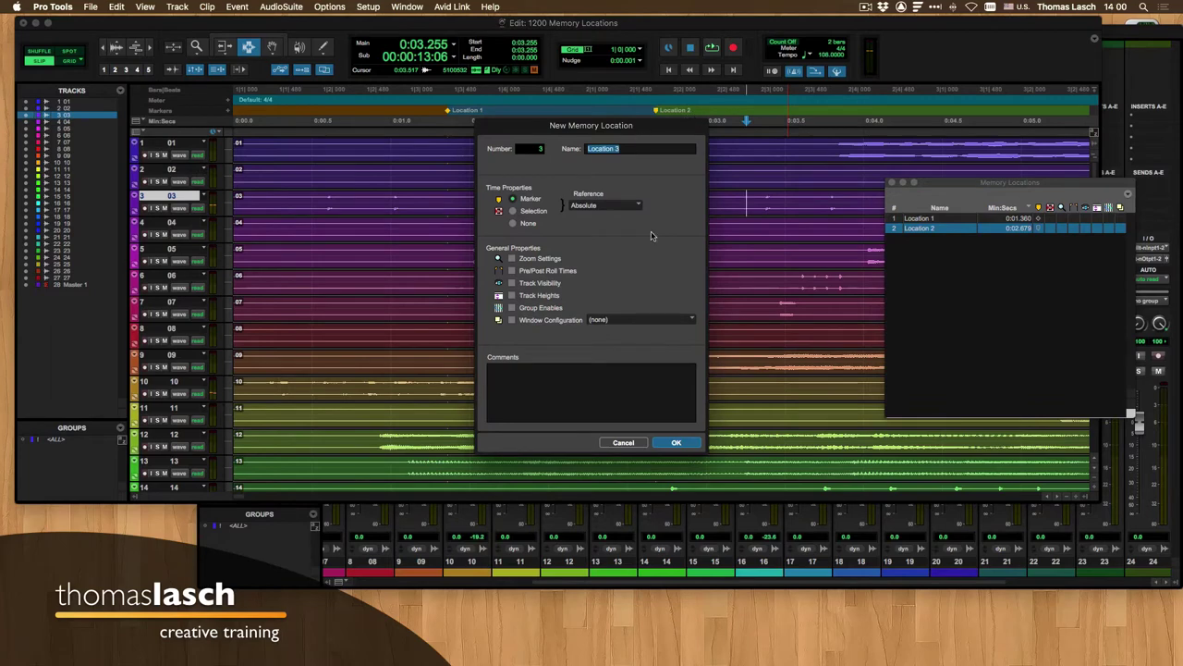
left_click(677, 444)
- Create a marker at about 0:03.920 named "Aqui sucede algo interesante"
key("space")
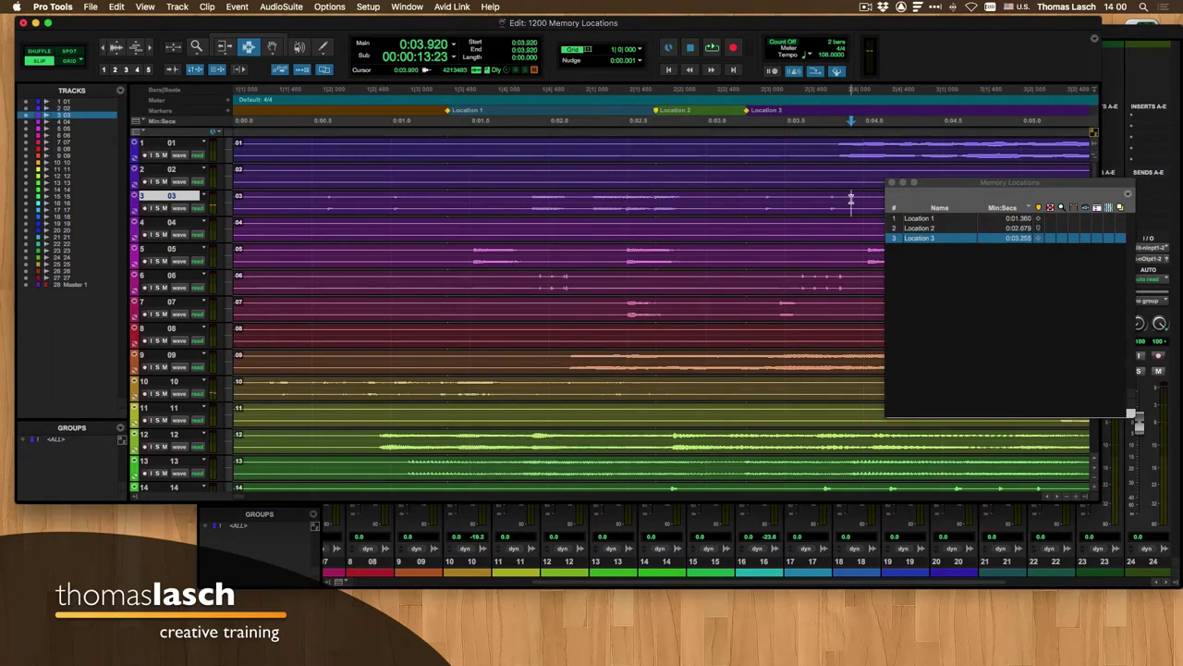
key("KP_Enter")
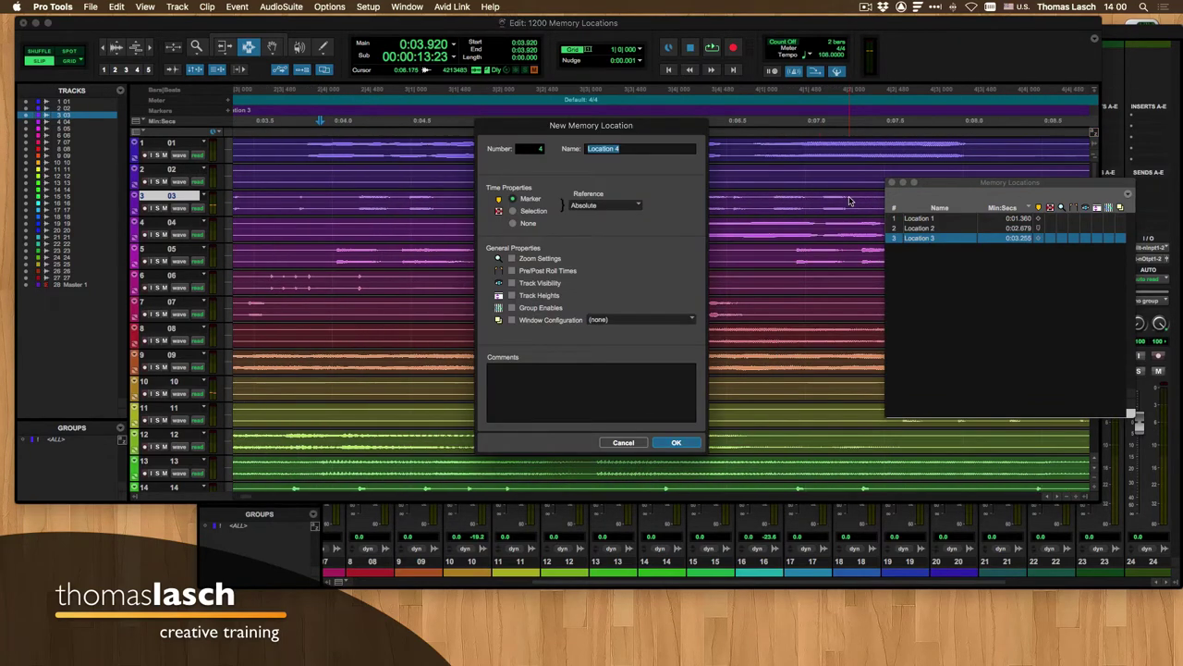
type("P")
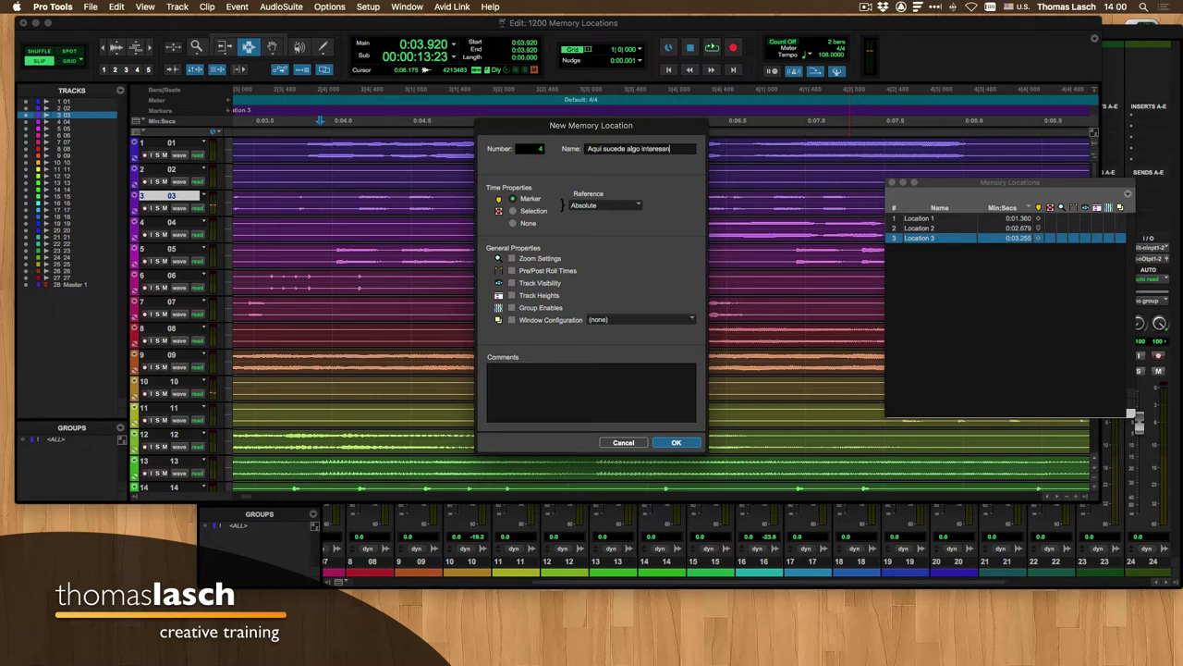
key("Return")
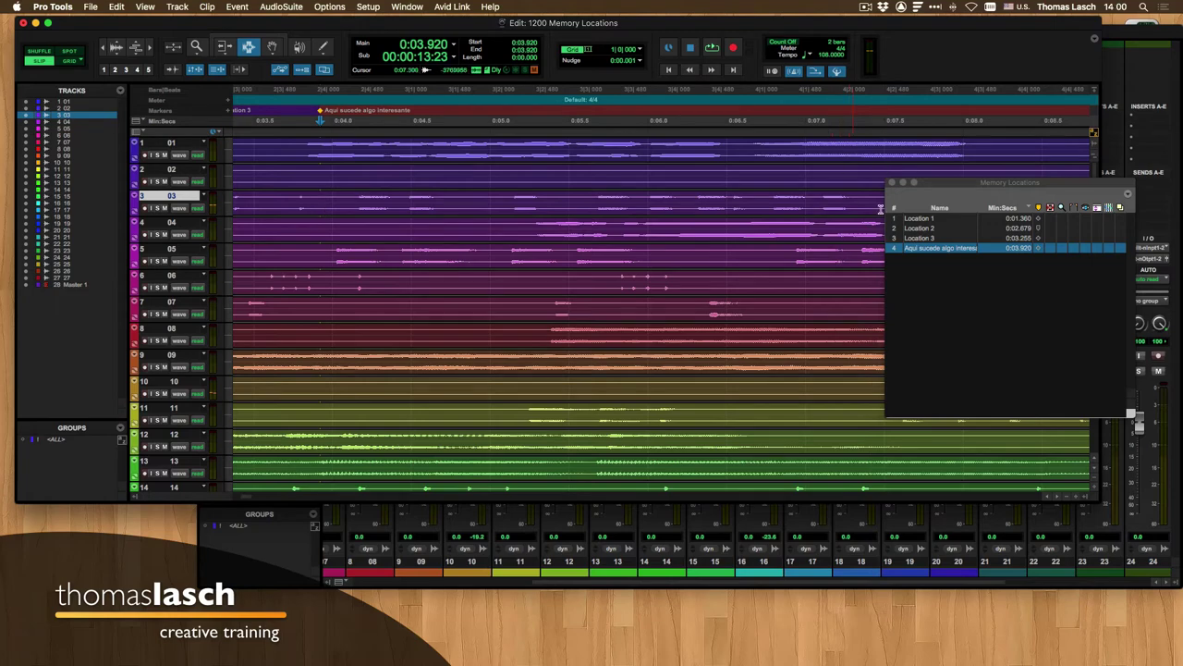
- Examine the properties and comments field of the "Aqui sucede algo interesante" marker without changing them
double_click(941, 250)
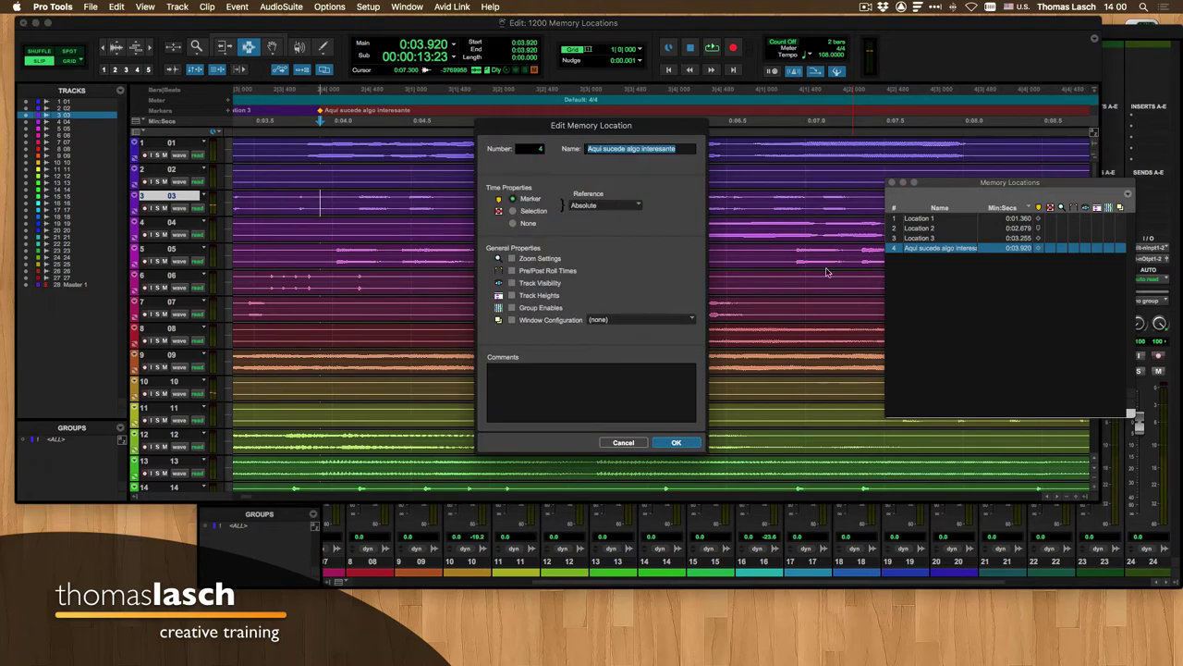
left_click(497, 375)
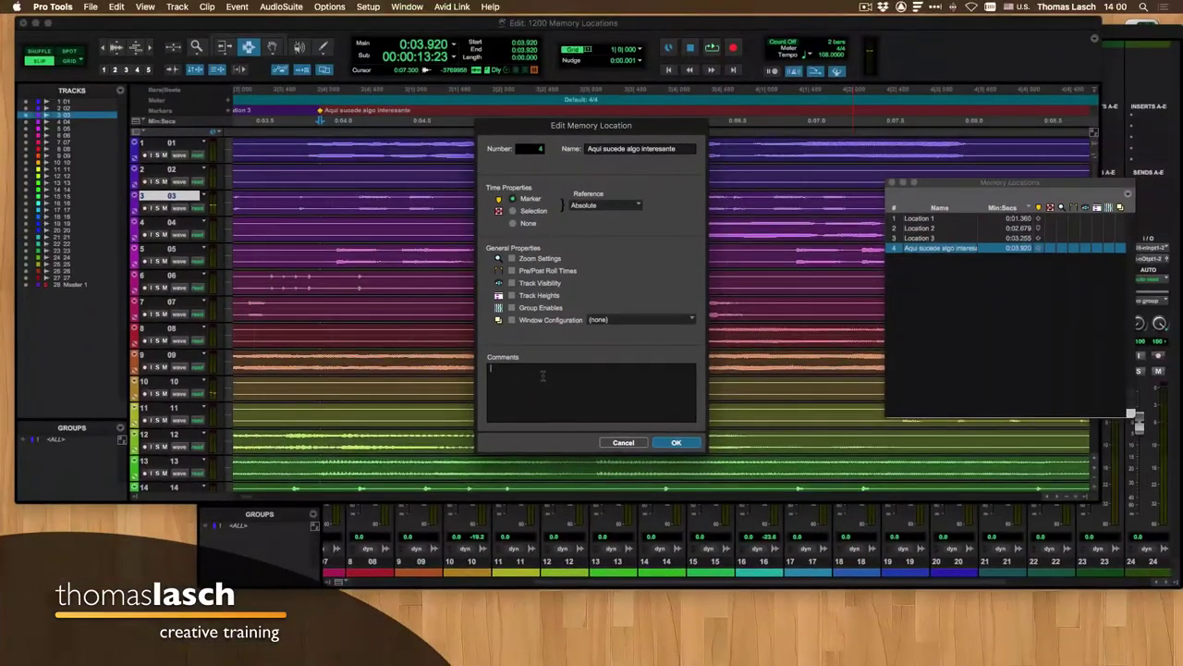
left_click(625, 443)
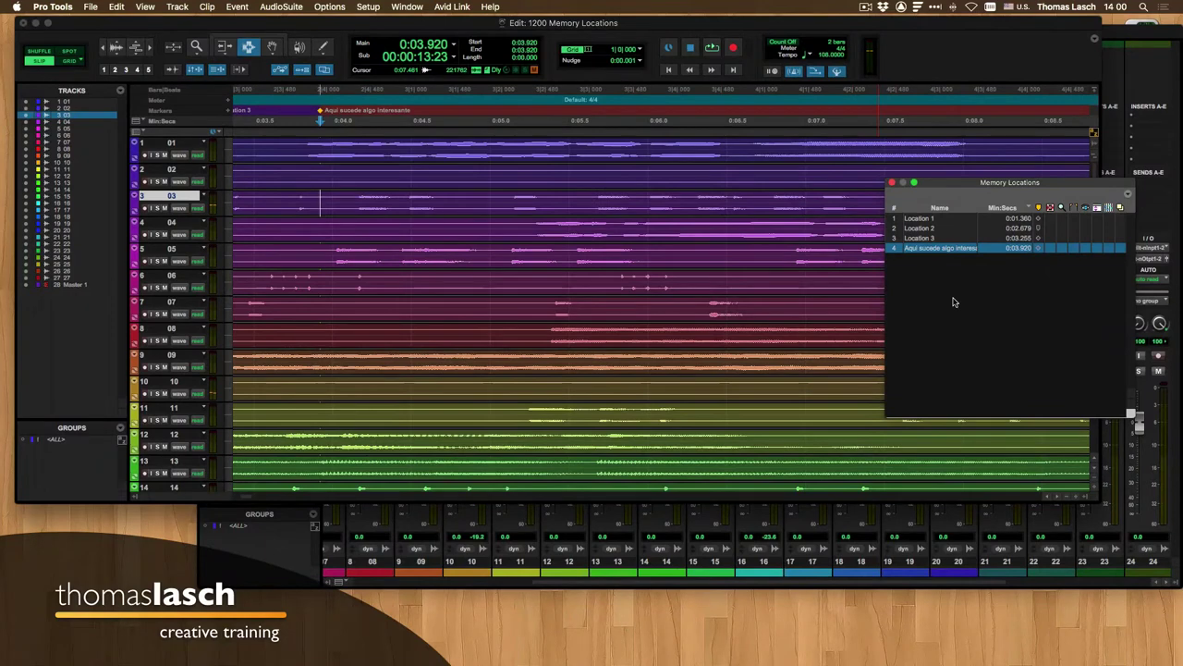
- Reposition the Memory Locations window and create a fifth marker with the default settings at about 0:06.155
left_click_drag(972, 183, 890, 180)
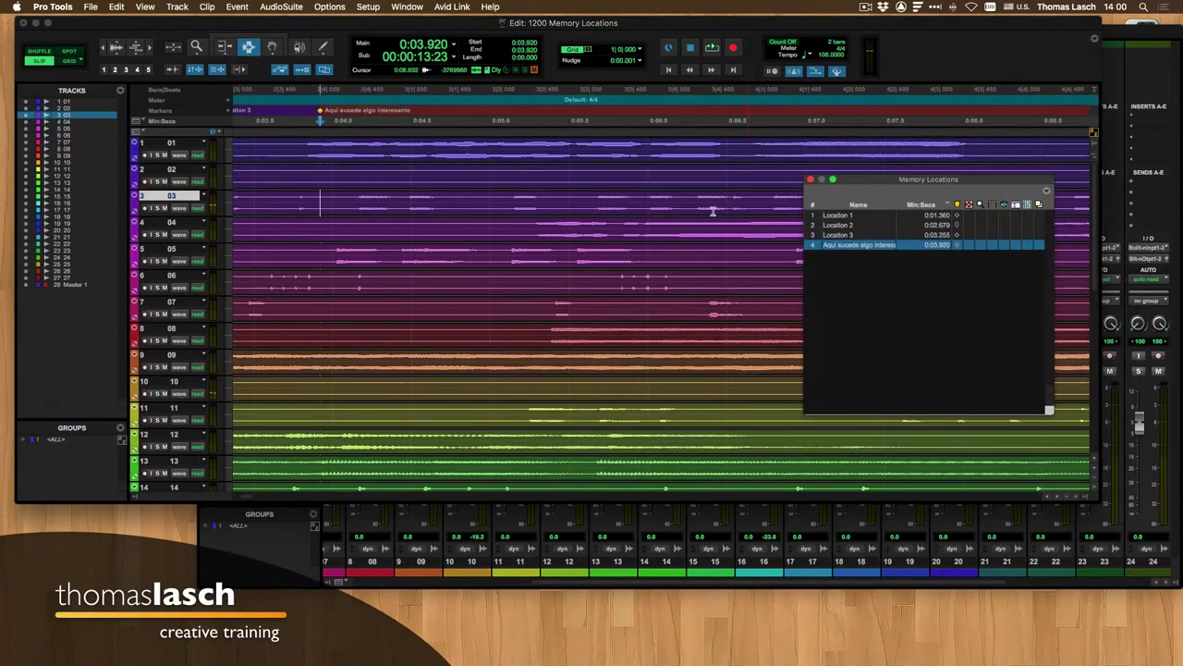
left_click(672, 212)
key("KP_Enter")
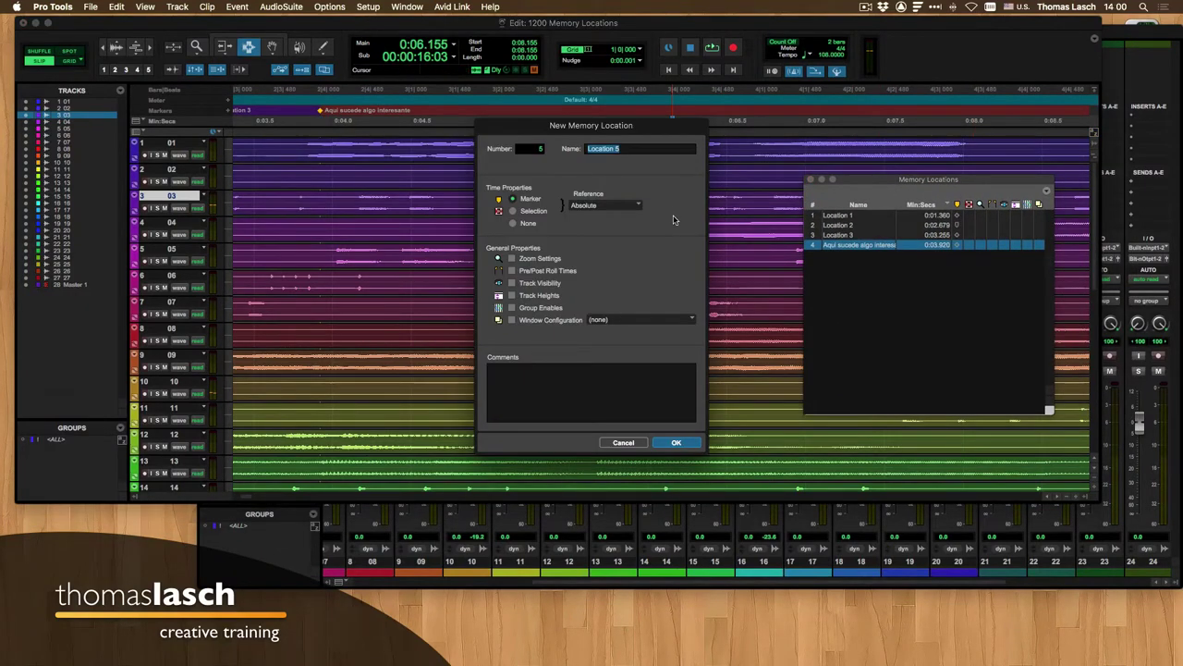
key("Return")
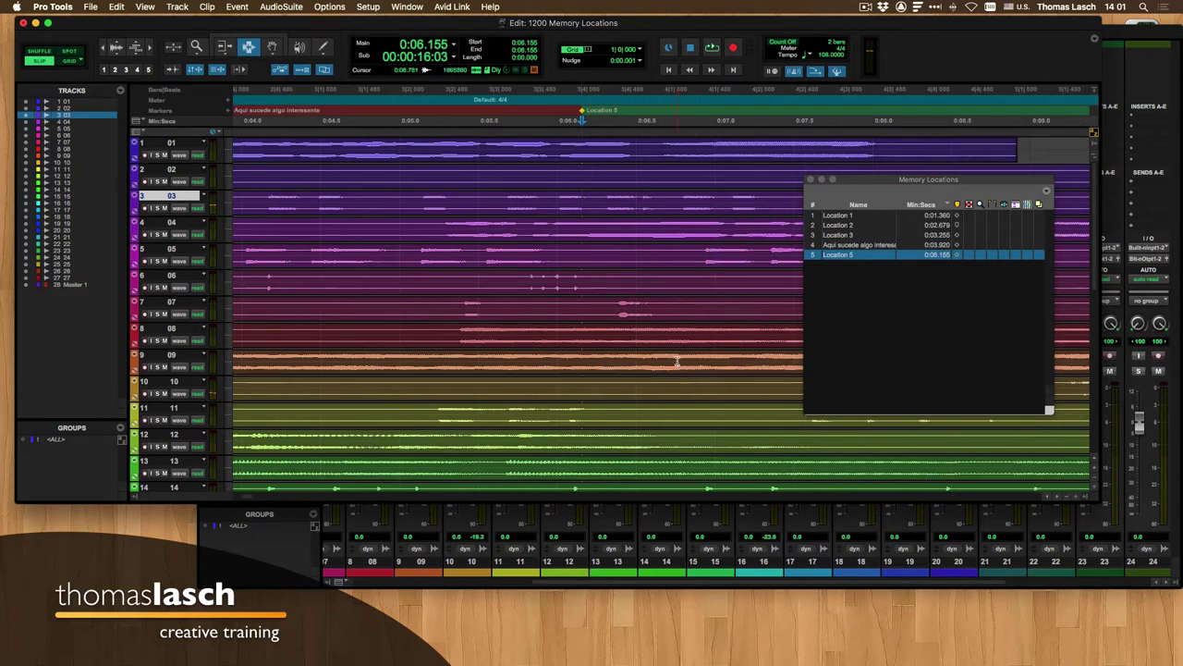
- Lower the Master 1 fader in the mixer to about -11.3 dB and return the playback position to the session start
left_click(397, 250)
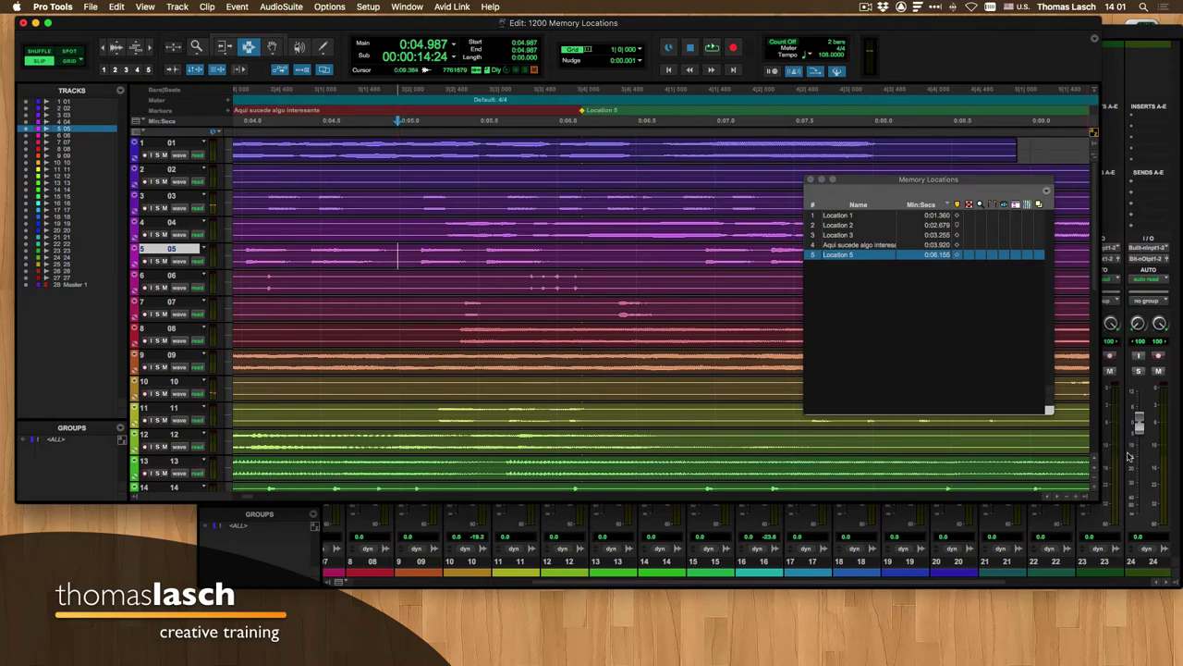
scroll(1097, 450, "right", 5)
scroll(1096, 450, "right", 10)
scroll(1170, 455, "right", 5)
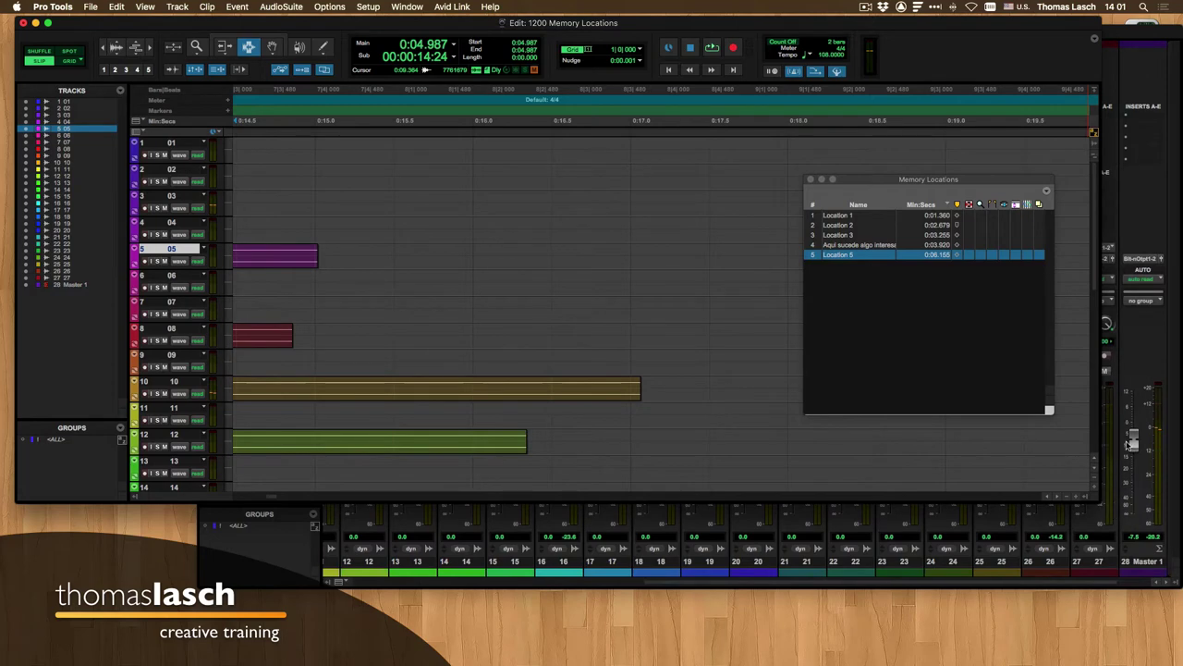
left_click(1133, 450)
left_click_drag(1134, 450, 1135, 453)
key("super+equal")
key("Return")
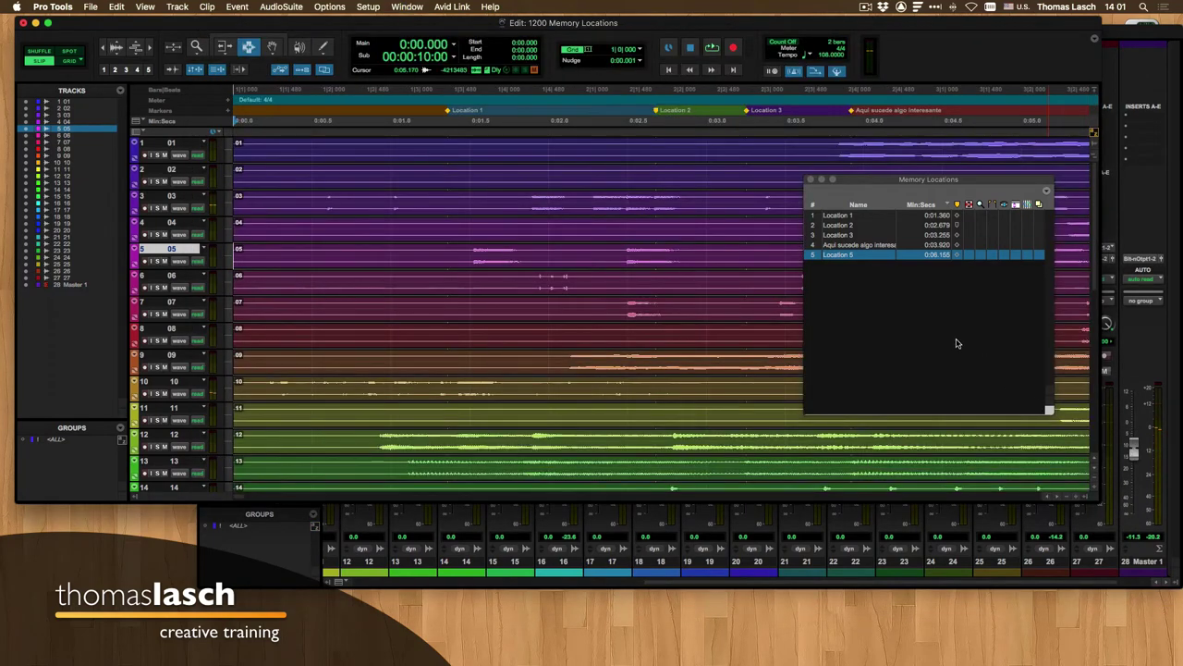
- Play from the session start and create three default Absolute markers on the fly at about 0:01.258, 0:02.885 and 0:04.297, then stop
key("space")
key("KP_Enter")
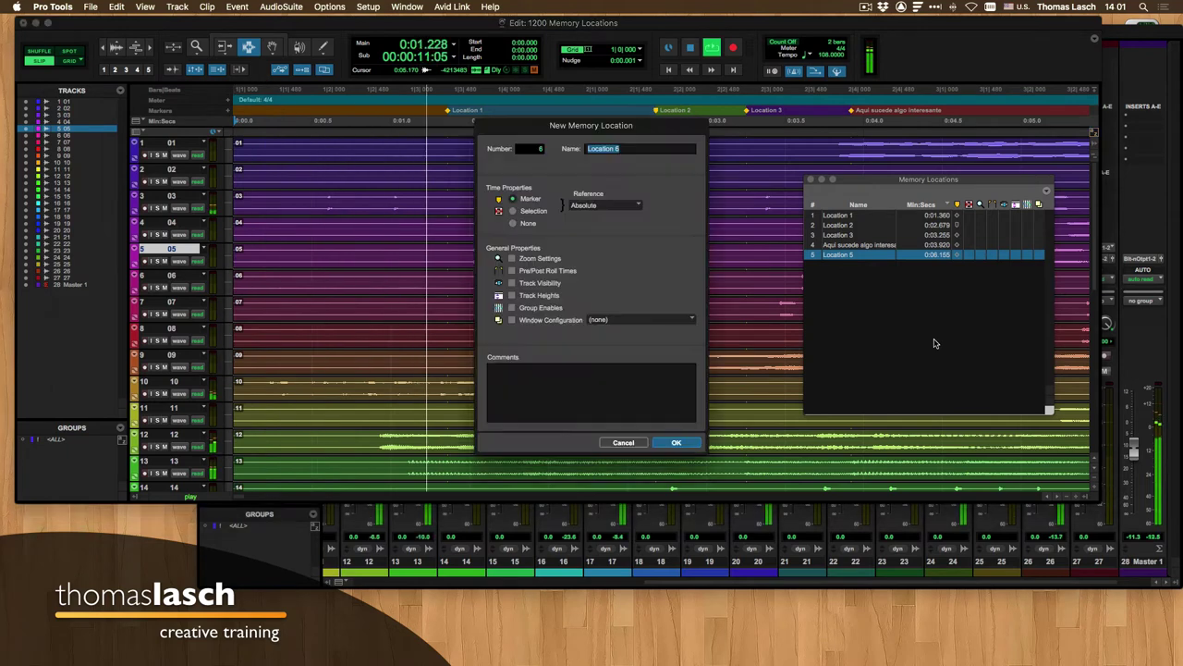
key("Escape")
key("KP_Enter")
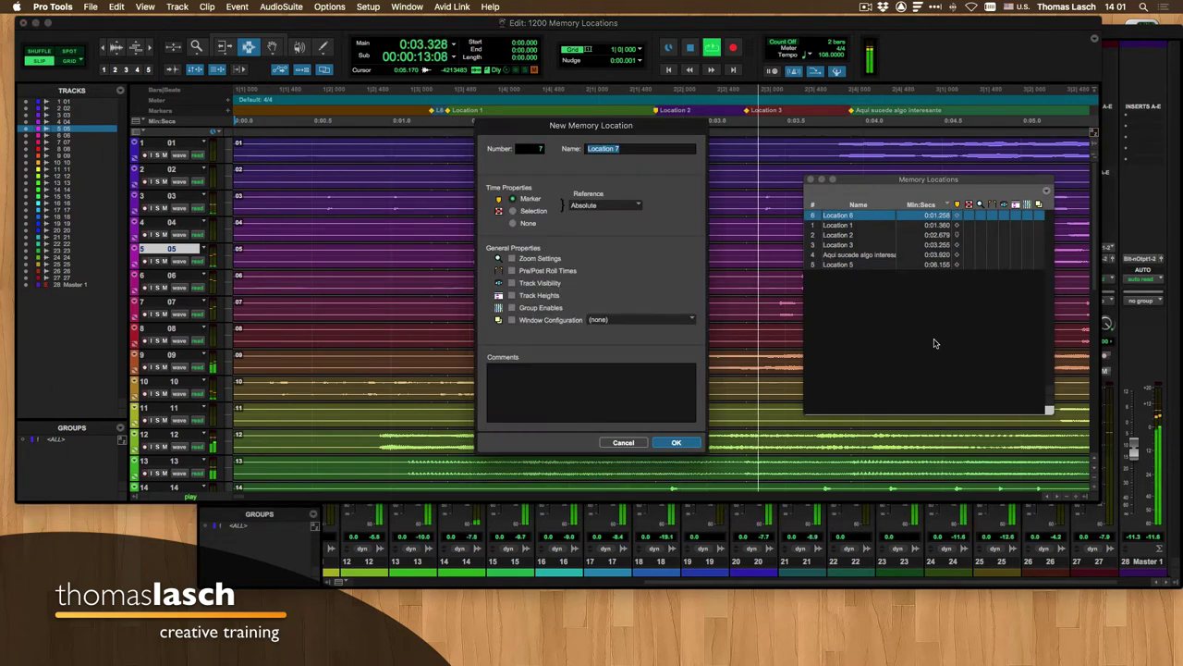
key("Return")
key("KP_Enter")
key("Return")
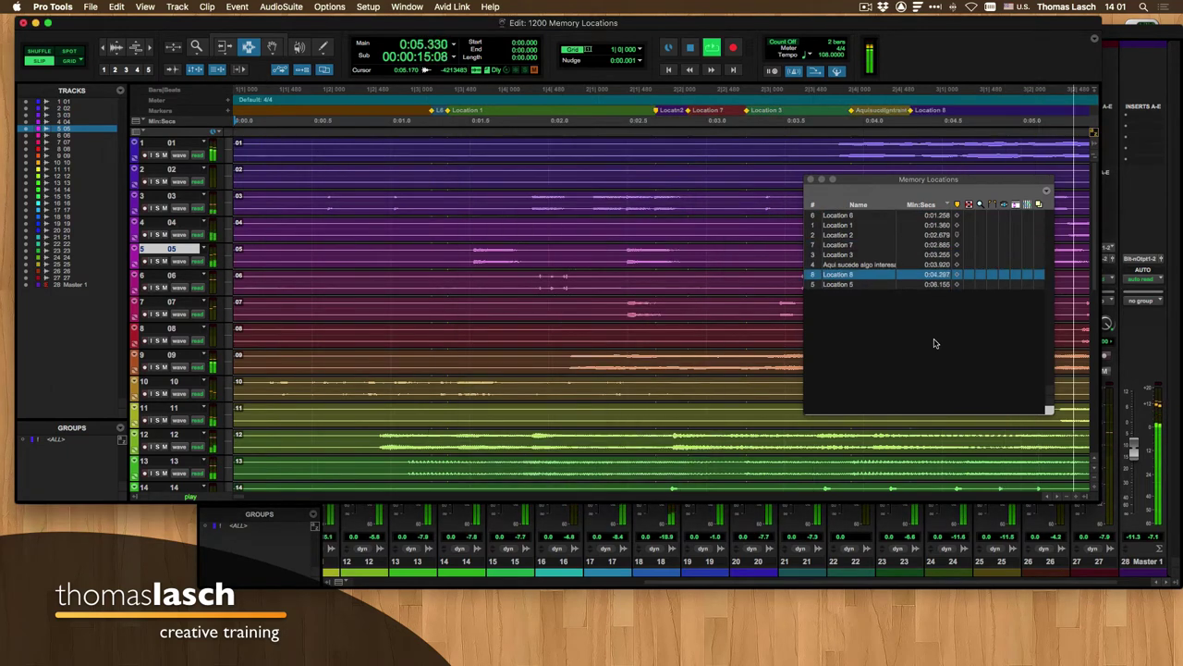
key("space")
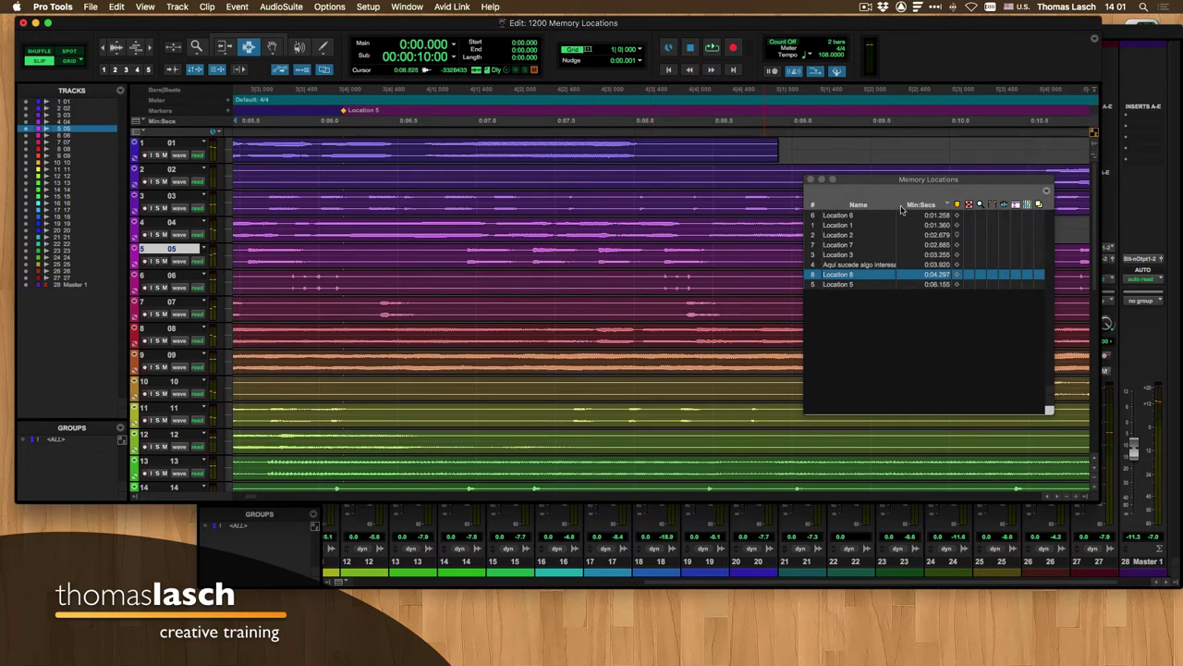
- Reposition the Memory Locations window and enable the Auto-Name Memory Location option
left_click_drag(923, 179, 835, 176)
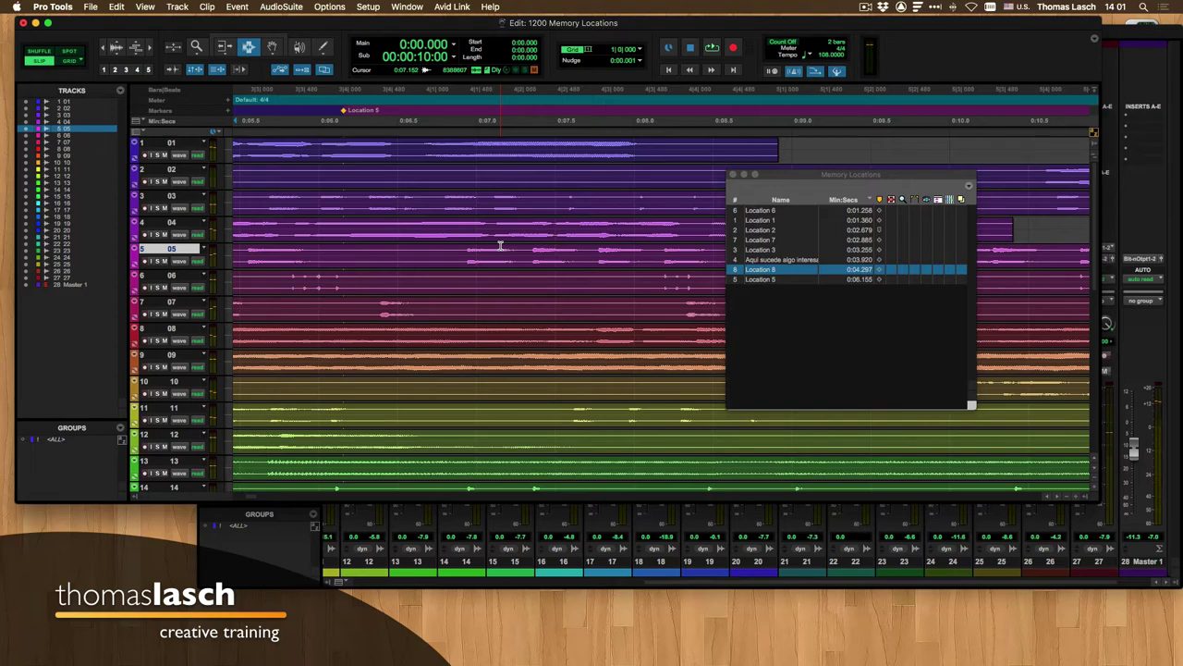
left_click(969, 188)
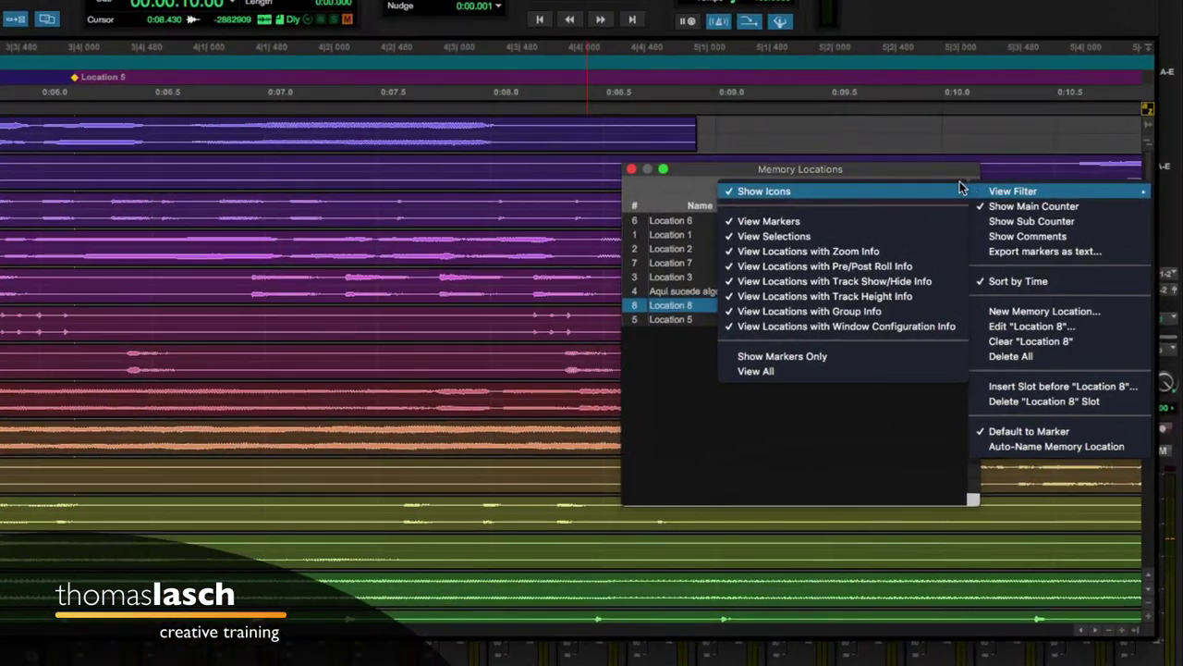
left_click(947, 182)
left_click_drag(933, 170, 834, 159)
left_click(865, 174)
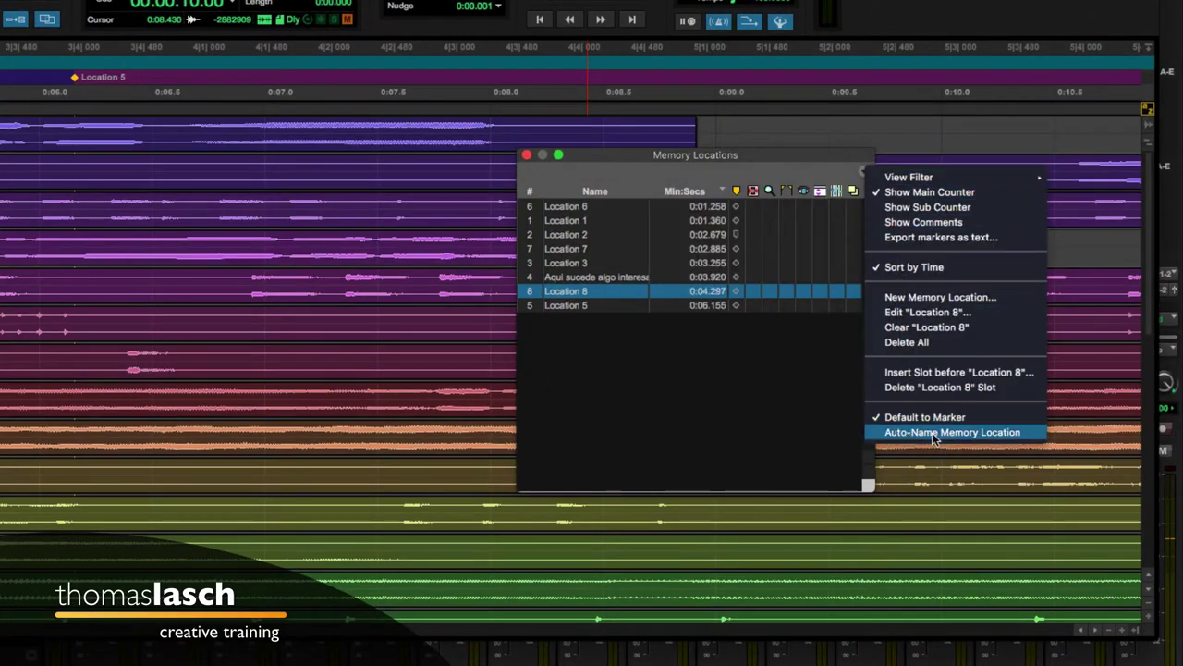
left_click(982, 434)
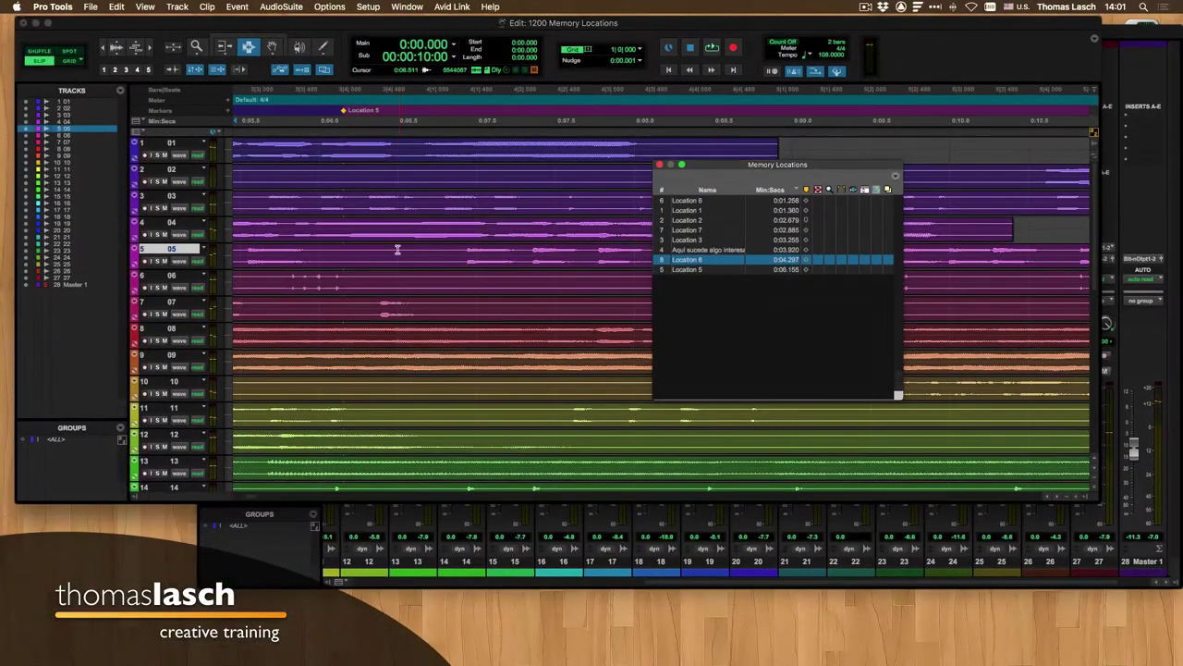
- Play from about 0:06.499 and create seven auto-named markers on the fly between about 0:07.271 and 0:13.032, then stop
left_click(397, 250)
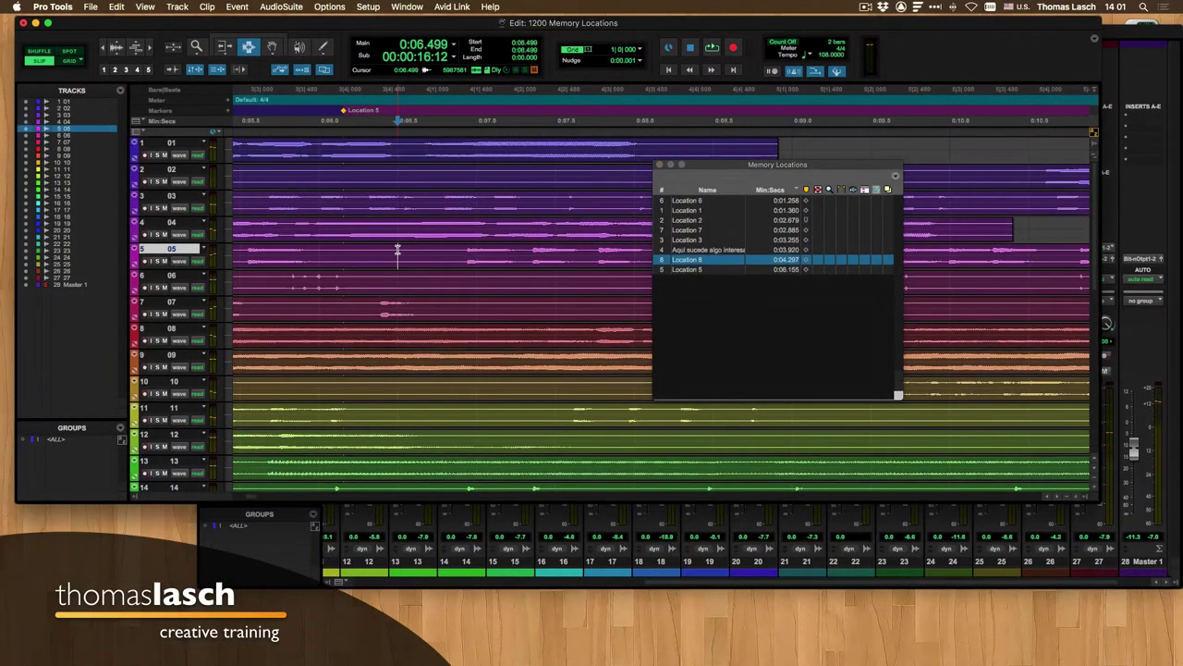
key("space")
key("r")
key("KP_Enter")
key("KP_Enter")
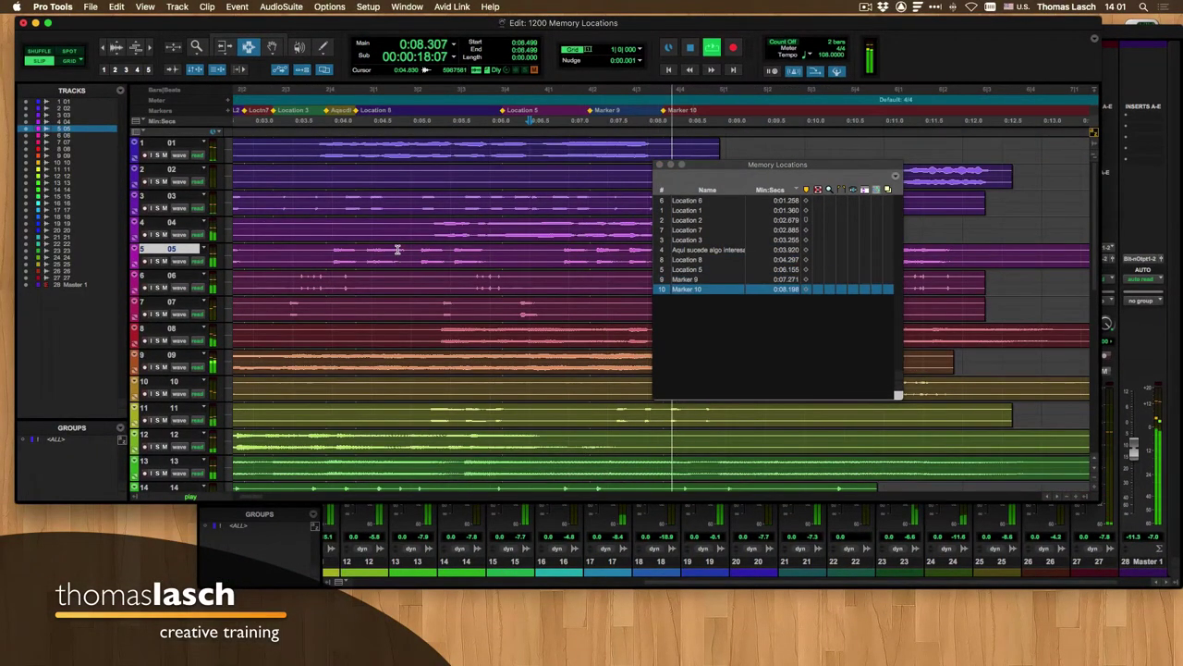
key("KP_Enter")
key("KP_Enter")
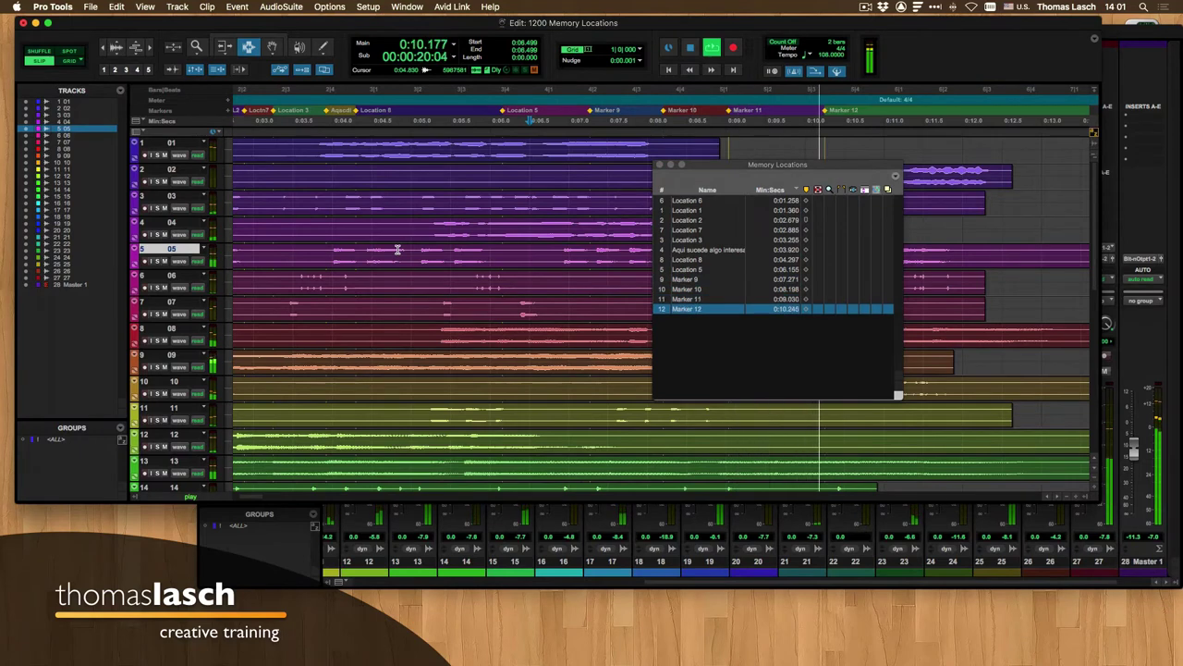
key("KP_Enter")
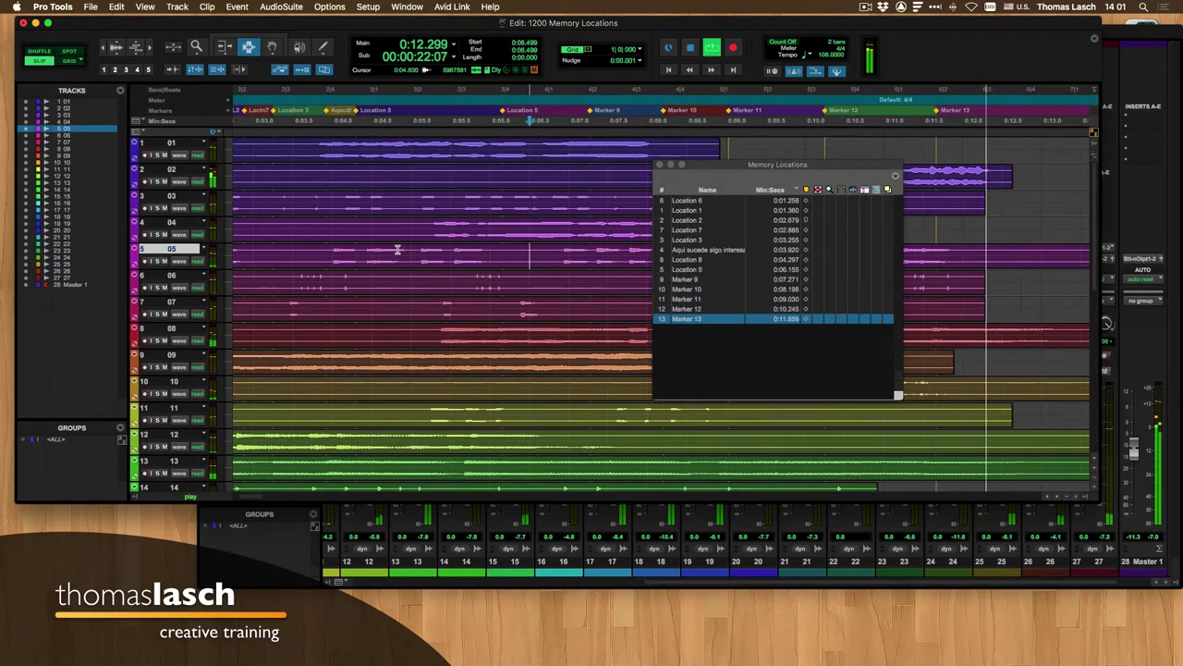
key("KP_Enter")
key("KP_Enter")
key("space")
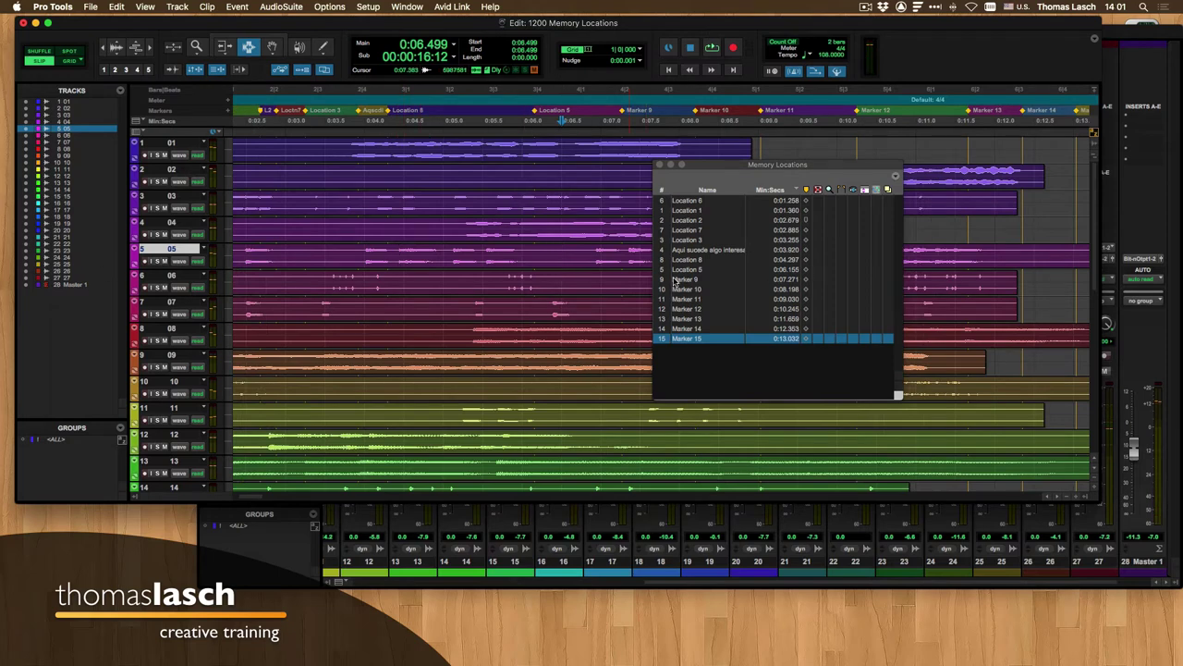
- Recall Location 7, Marker 9 and Marker 12 from the Memory Locations list, and select the range from Location 2 to Location 5 on track 05
left_click_drag(744, 167, 810, 161)
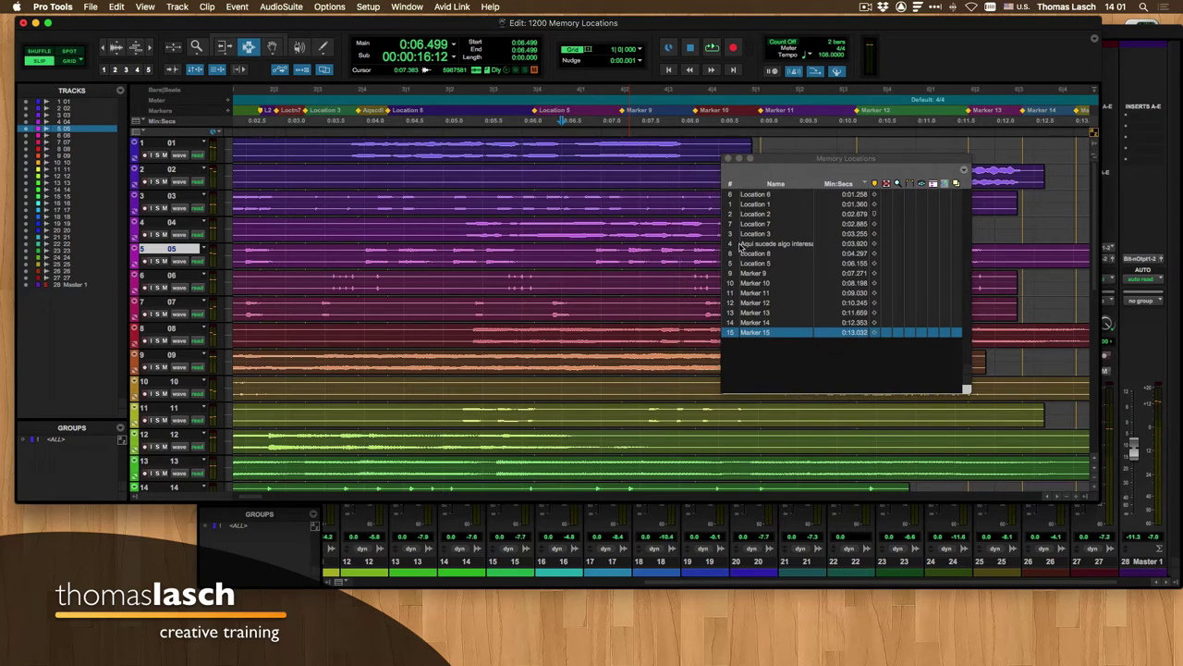
left_click(757, 224)
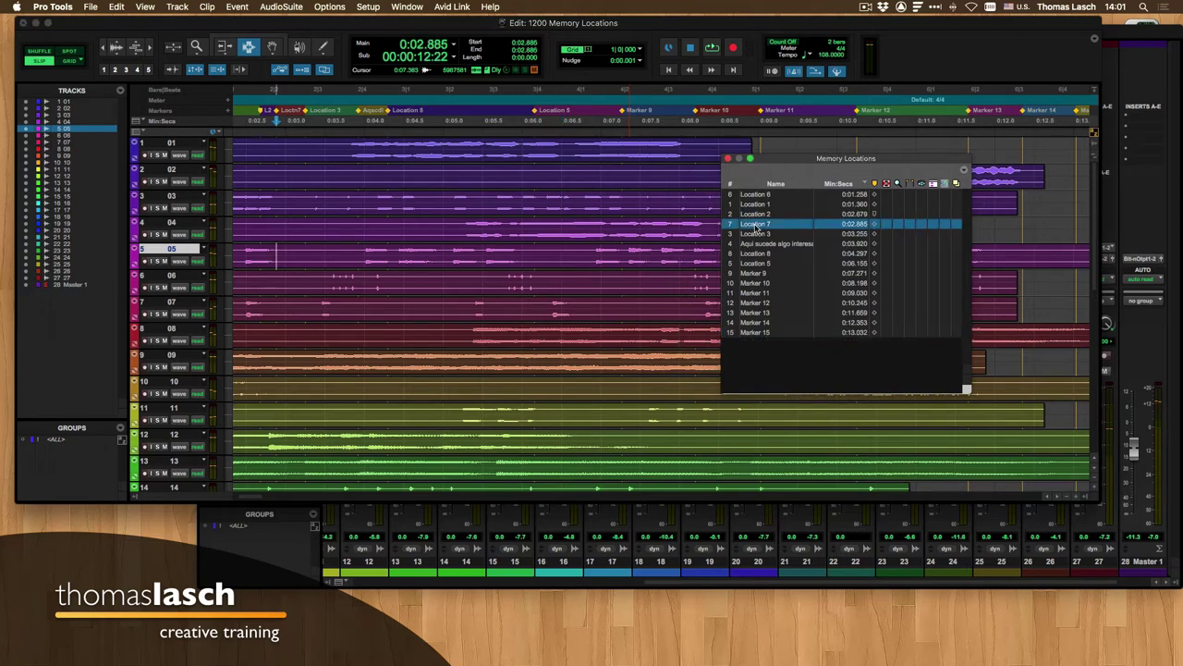
left_click(760, 275)
left_click(760, 302)
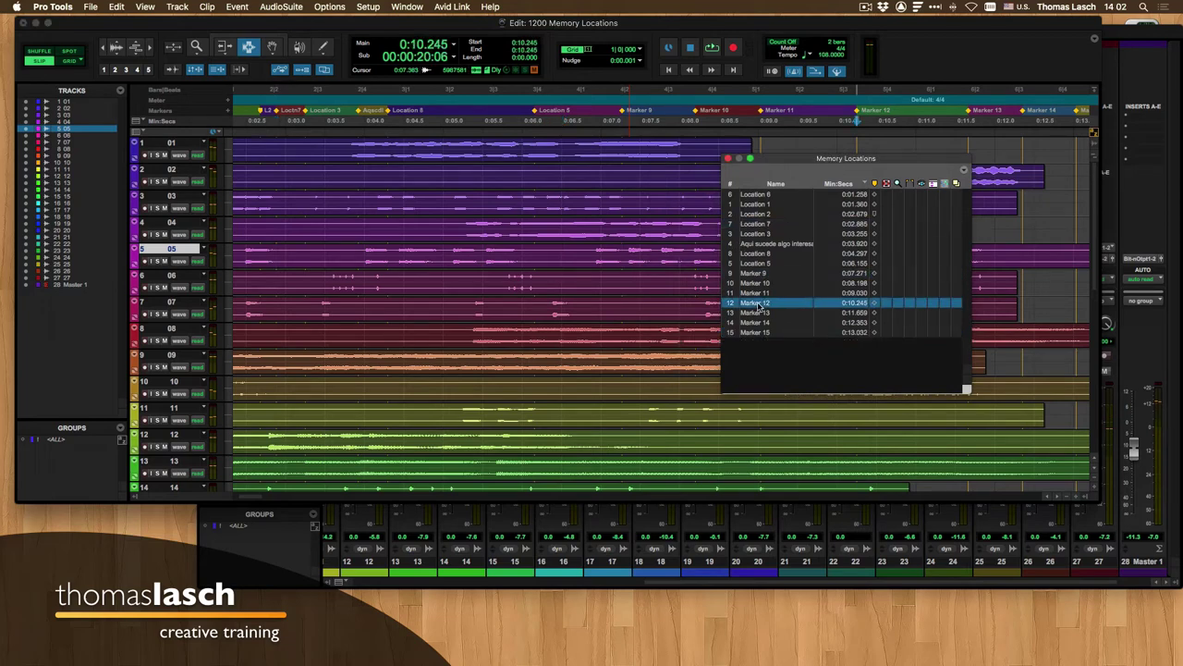
left_click(759, 215)
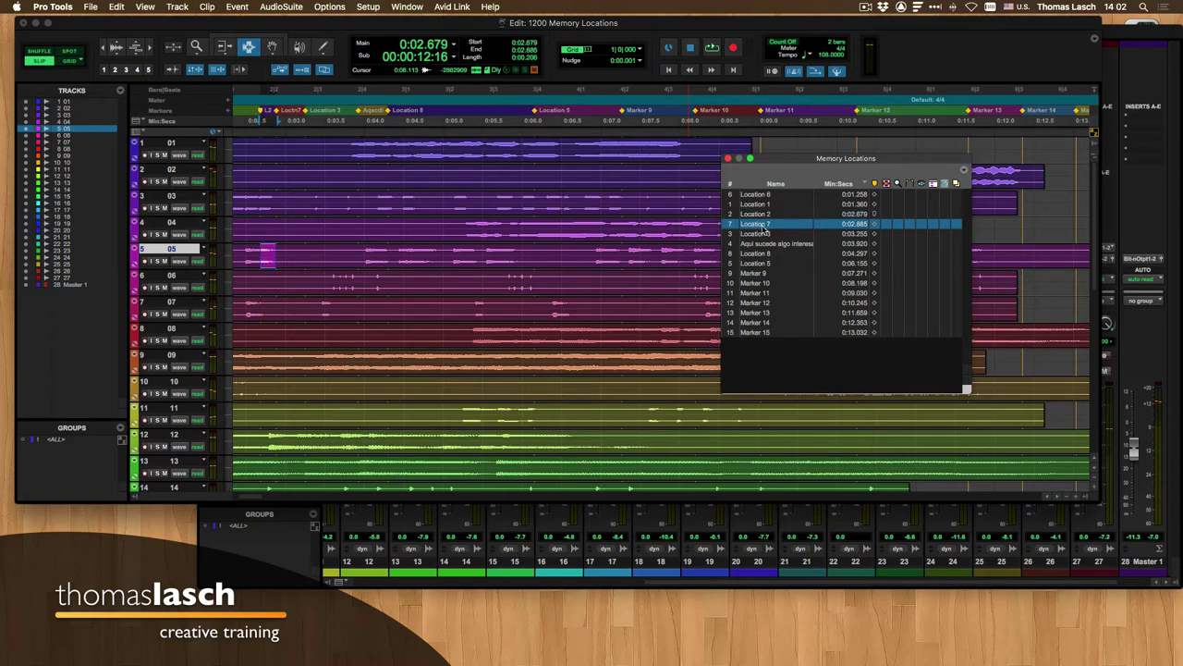
left_click(758, 263, "shift")
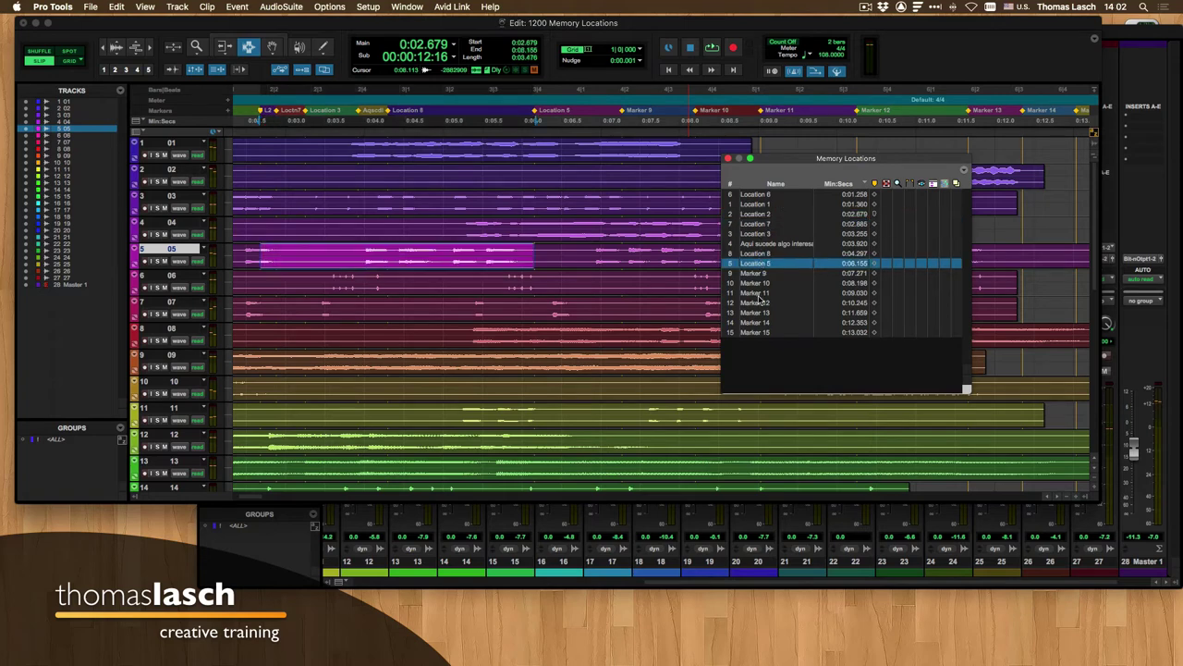
- Recall Location 6 from the Memory Locations list, and jump to the Location 1 marker on the Markers ruler
left_click(766, 195)
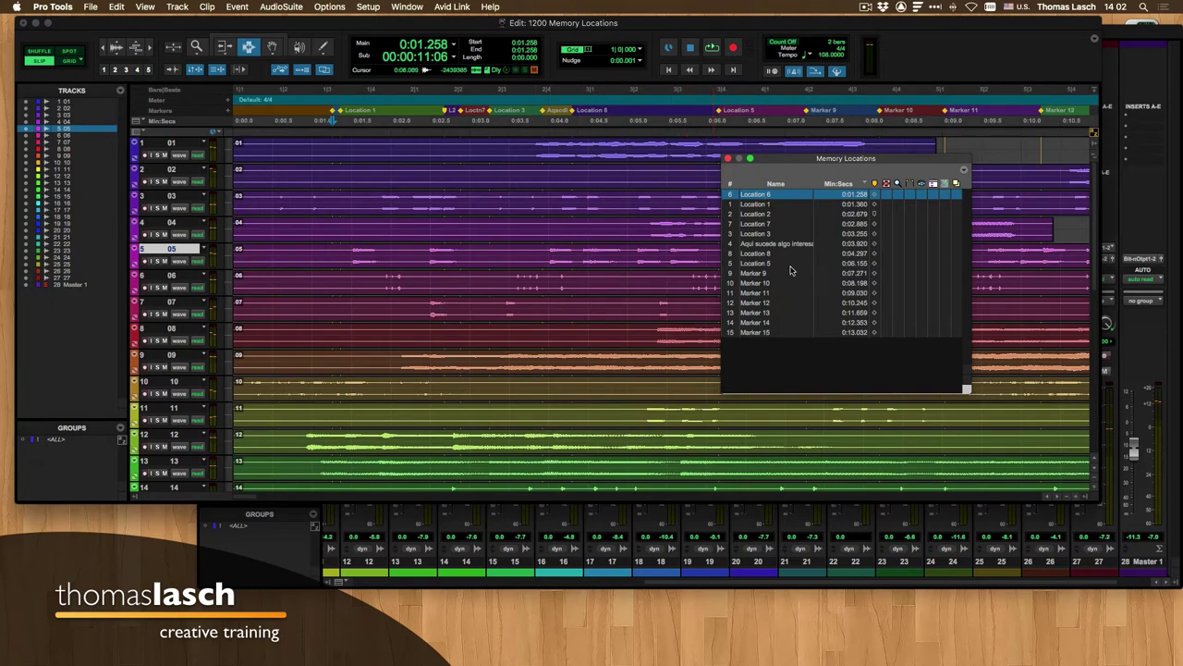
left_click_drag(778, 159, 807, 160)
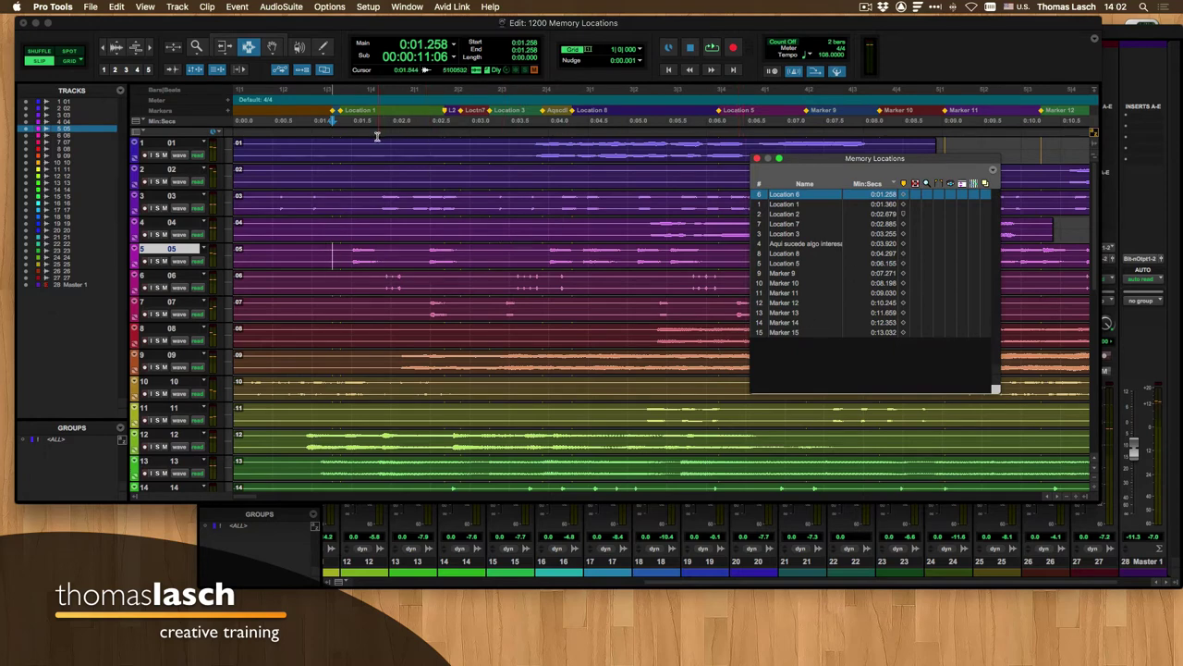
key("t")
key("t")
key("t")
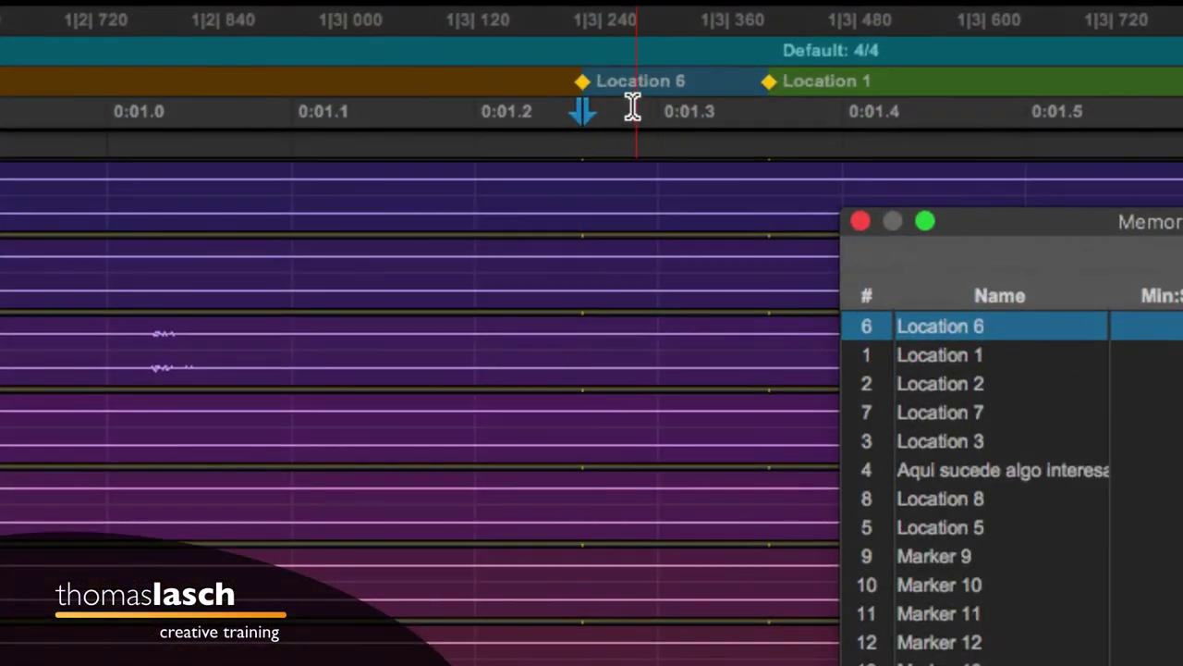
left_click(770, 83)
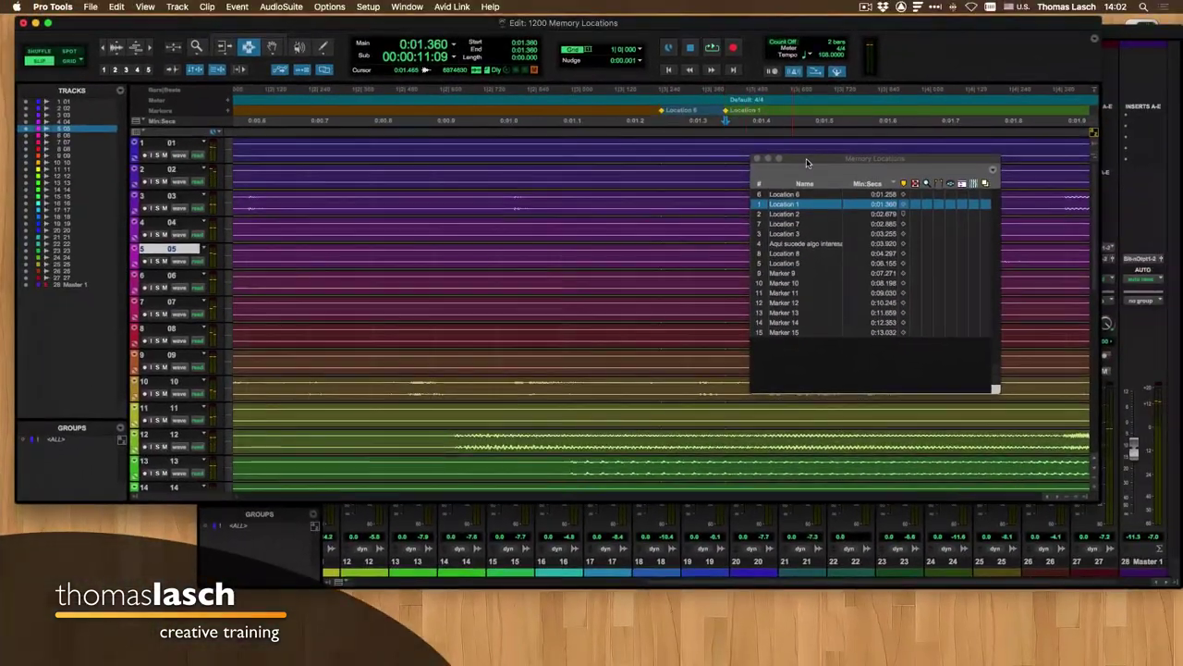
- Shift the Memory Locations window aside and recall Location 8, Markers 10, 12, 13, 14, 15 and 9, and Location 5 from its list
left_click_drag(806, 158, 830, 159)
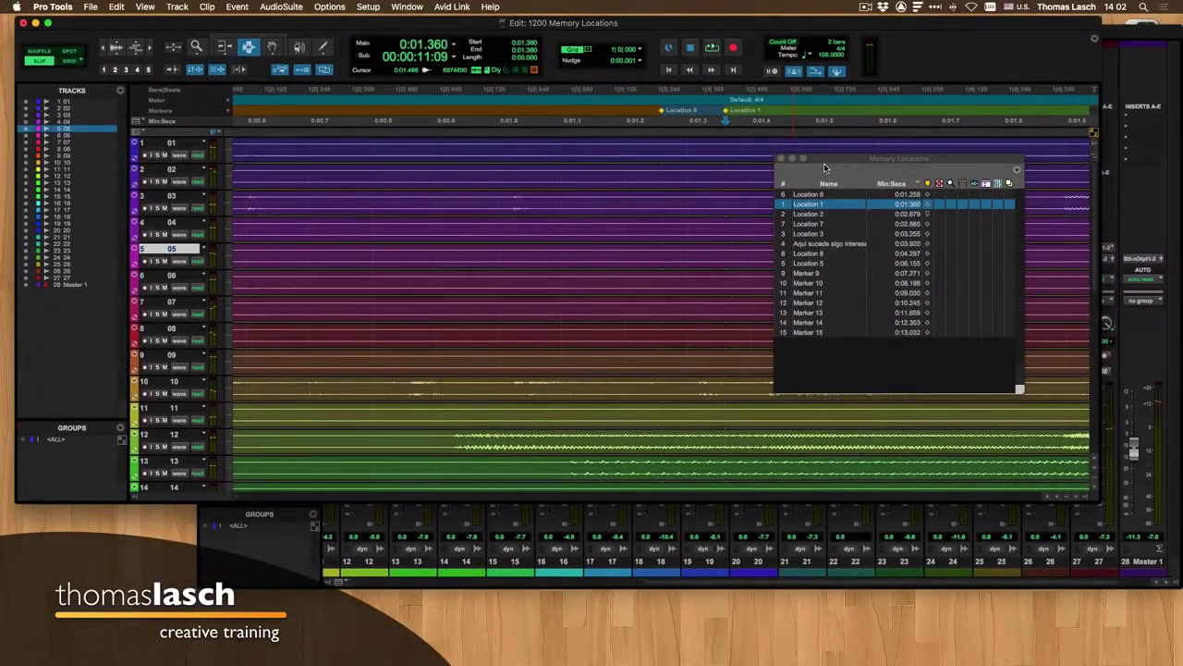
scroll(718, 228, "right", 5)
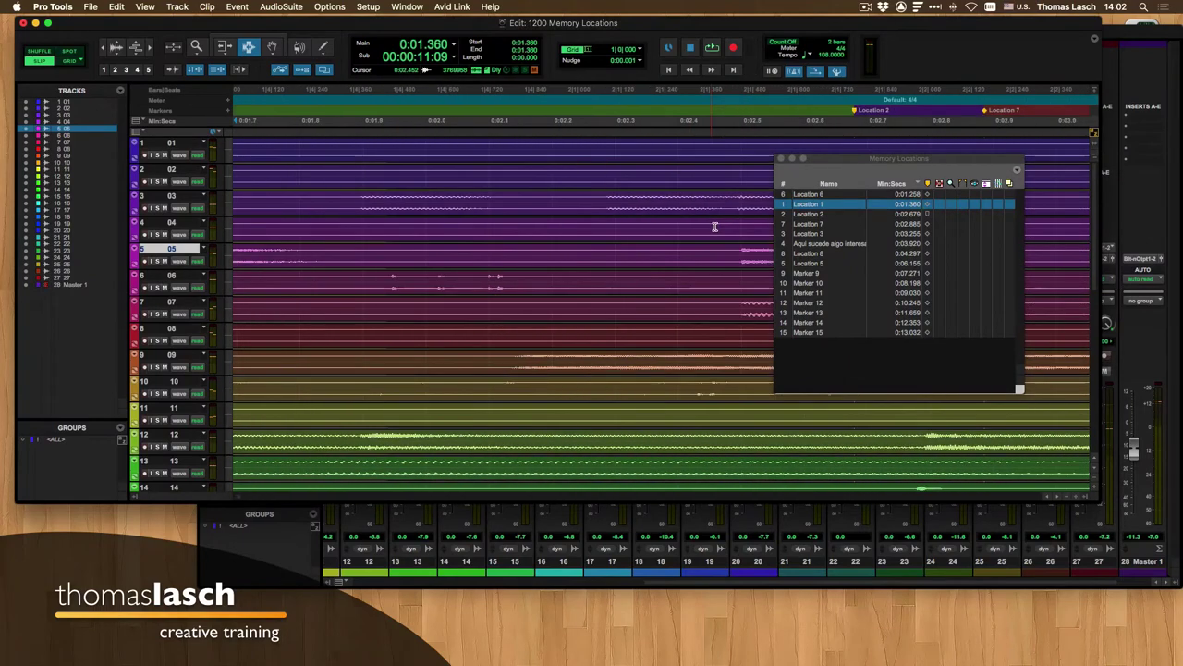
left_click(818, 252)
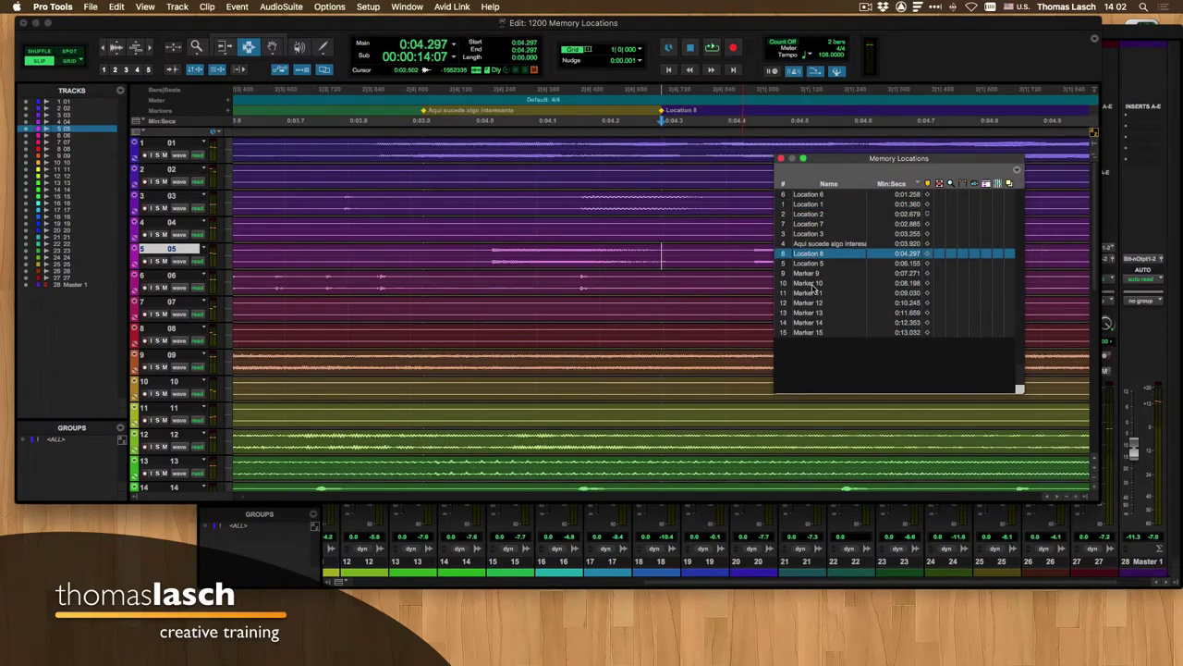
left_click(813, 283)
left_click(812, 303)
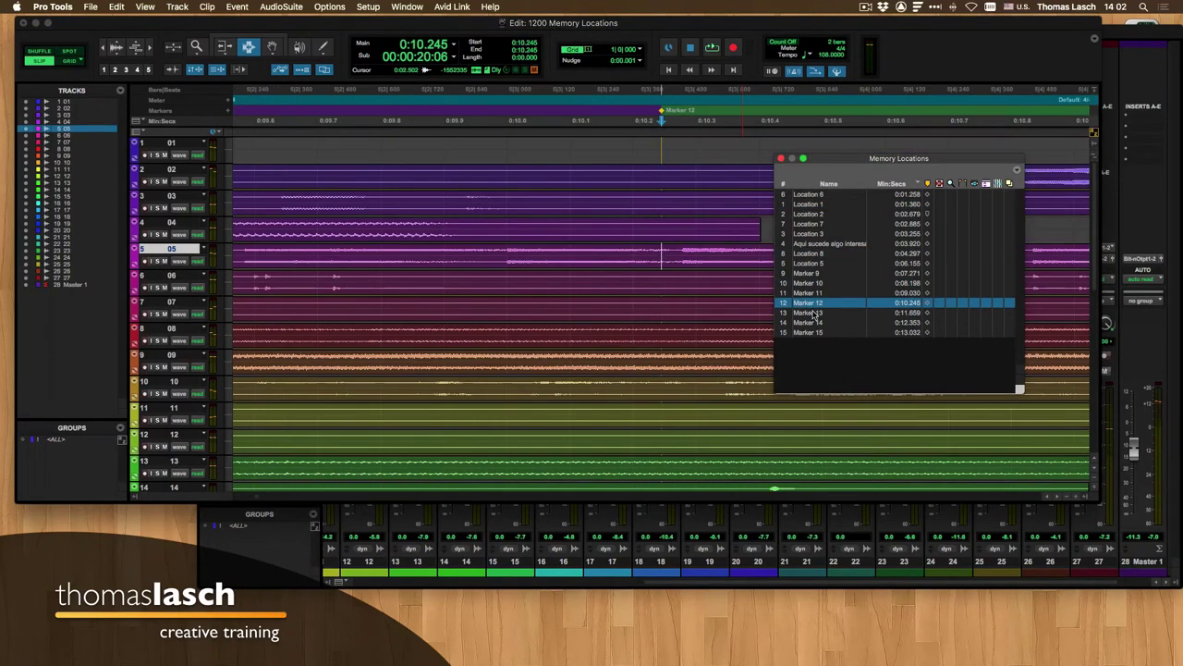
left_click(813, 312)
left_click(811, 322)
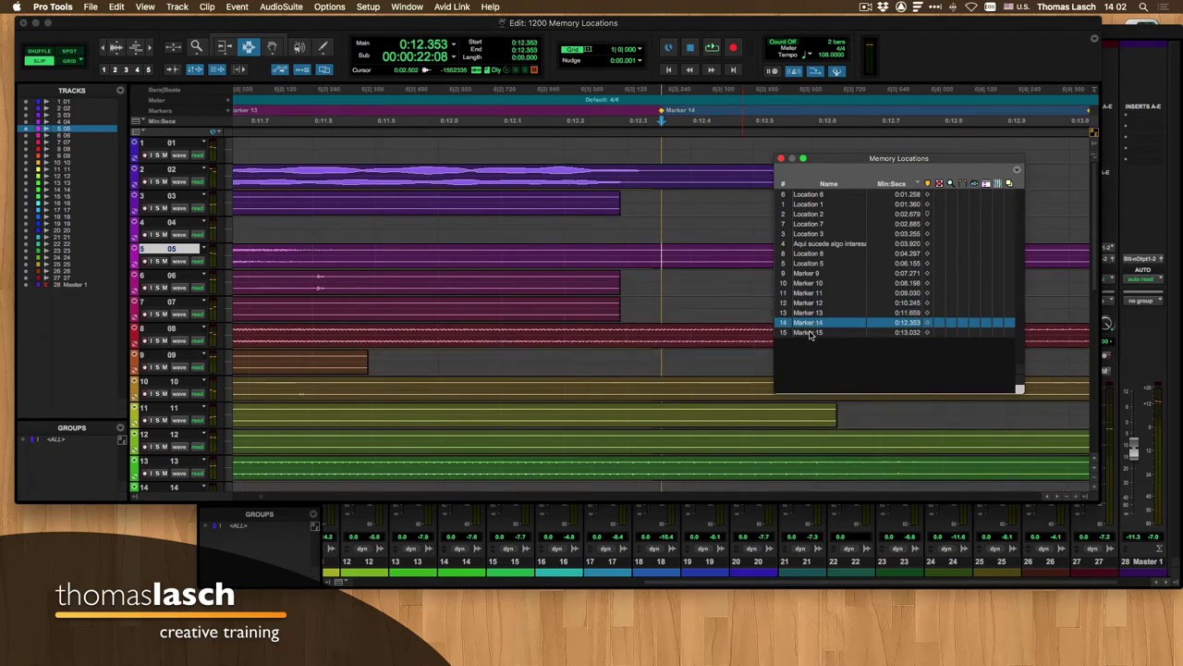
left_click(810, 333)
left_click(812, 274)
left_click(811, 263)
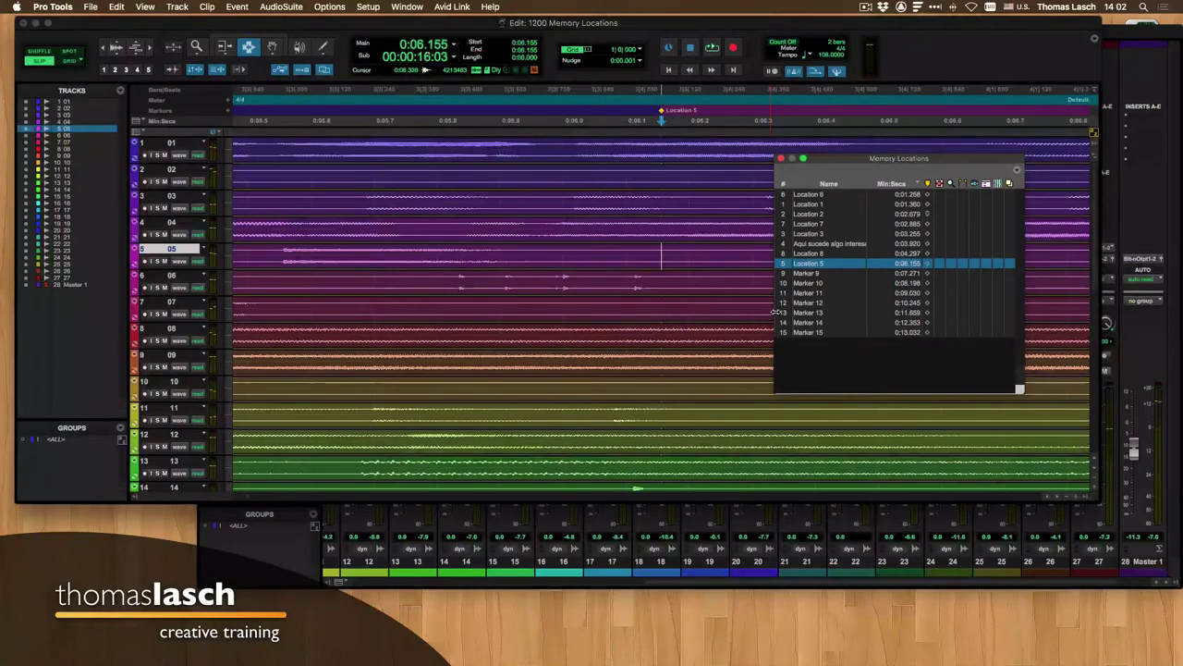
- Recall memory locations 12, 10, 9 and again 12 directly by their numbers
key("KP_Decimal")
key("KP_1")
key("KP_2")
key("KP_Decimal")
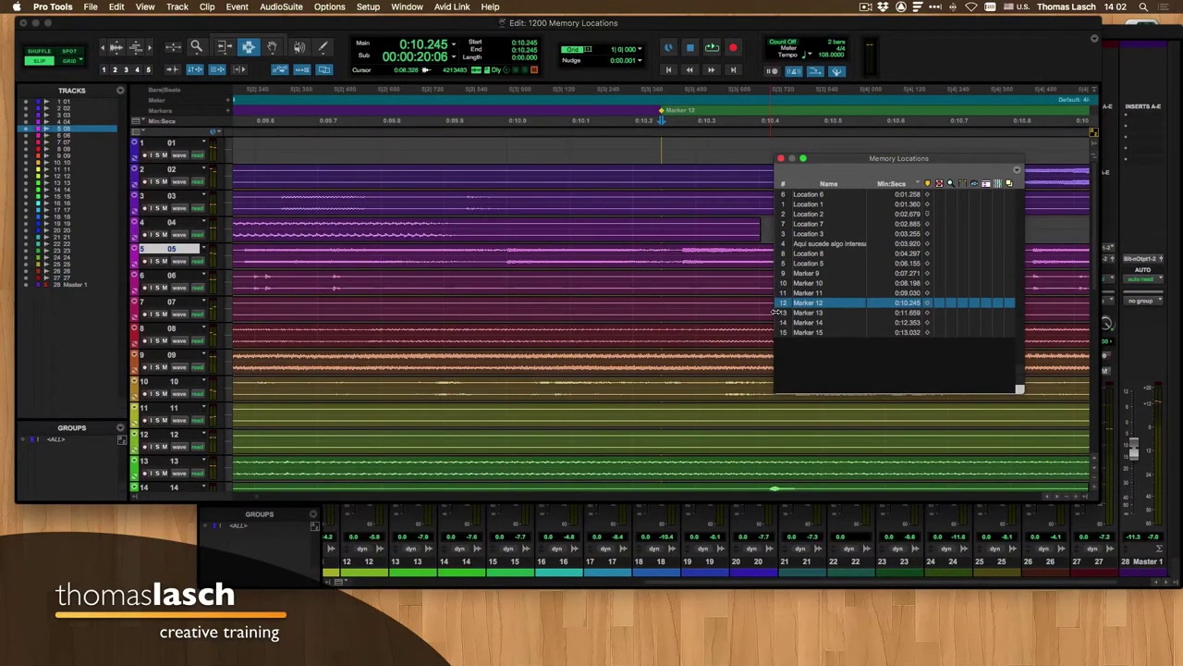
key("KP_Decimal")
key("KP_1")
key("KP_0")
key("KP_Decimal")
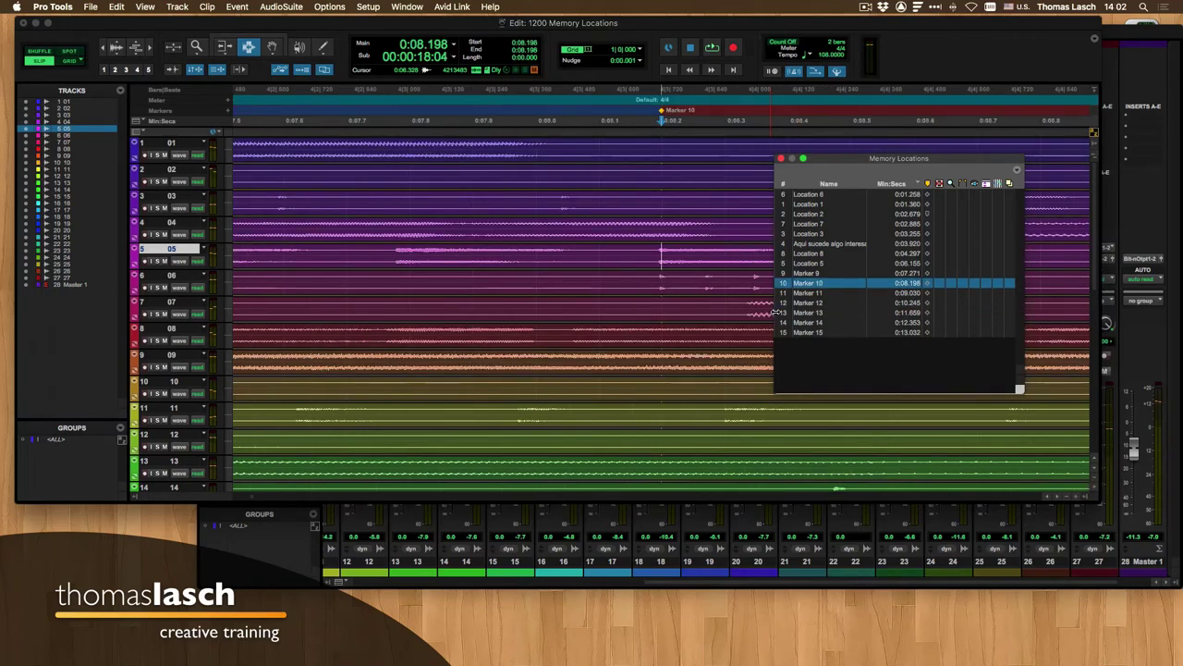
key("KP_Decimal")
key("KP_9")
key("KP_Decimal")
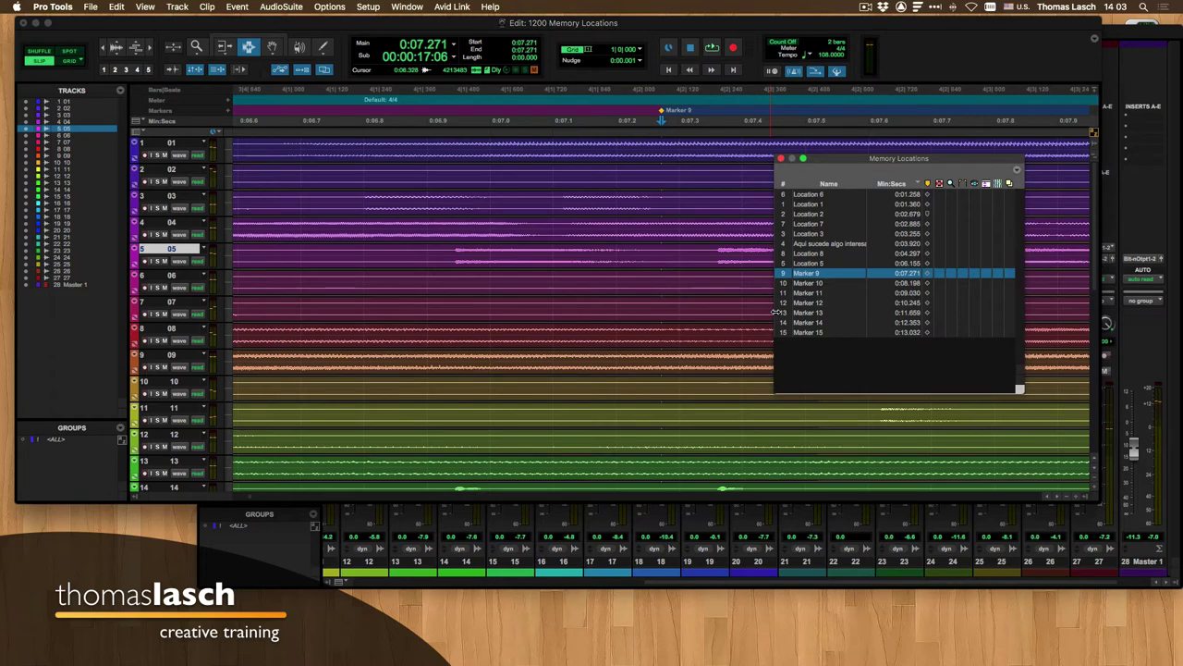
key("KP_Decimal")
key("KP_1")
key("KP_2")
key("KP_Decimal")
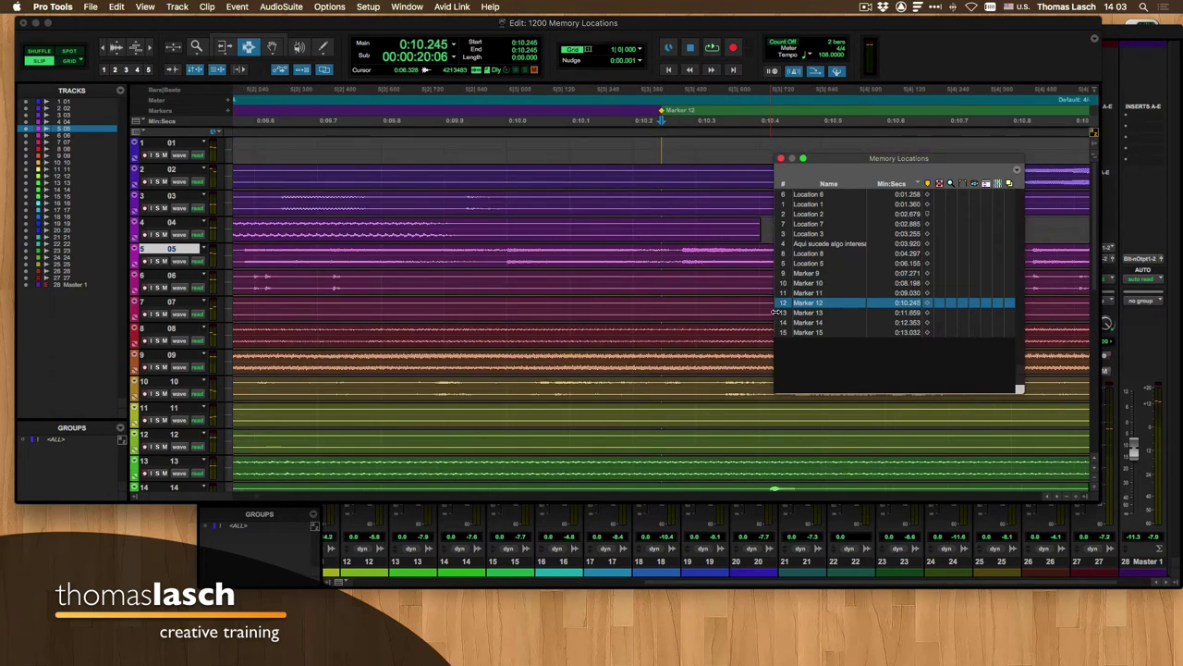
- Recall location 9 by number while extending the selection on track 05 to span Marker 9 to Marker 12, and move the Memory Locations window clear
key("KP_Decimal")
key("KP_9")
key("KP_Decimal")
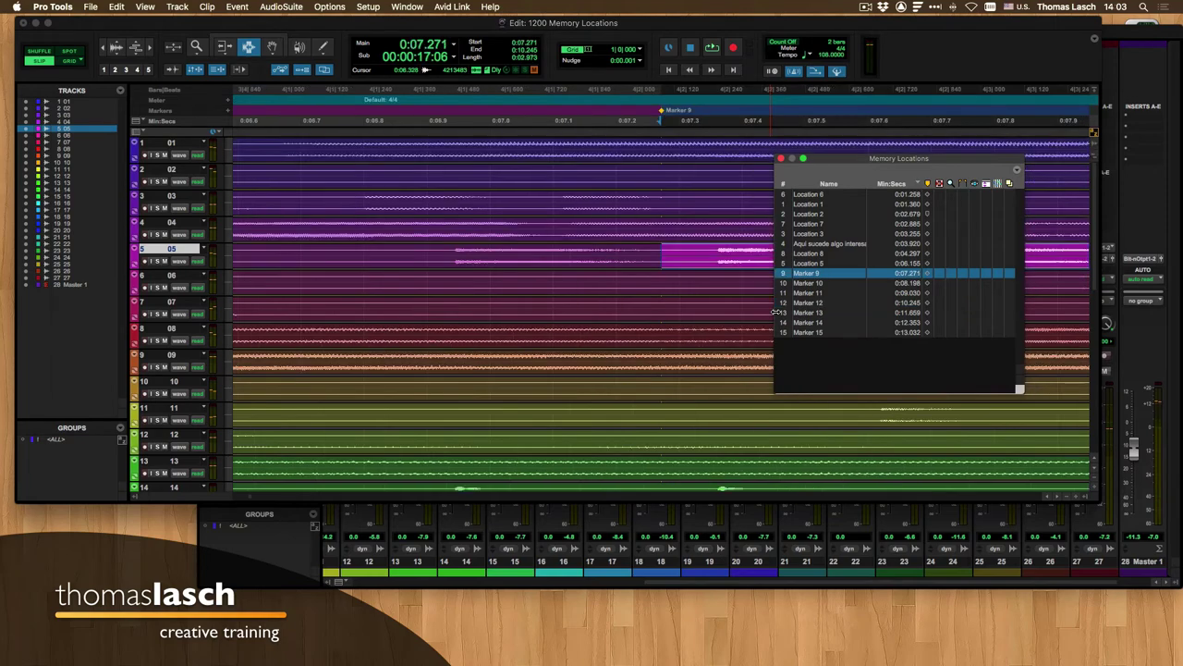
scroll(668, 320, "right", 10)
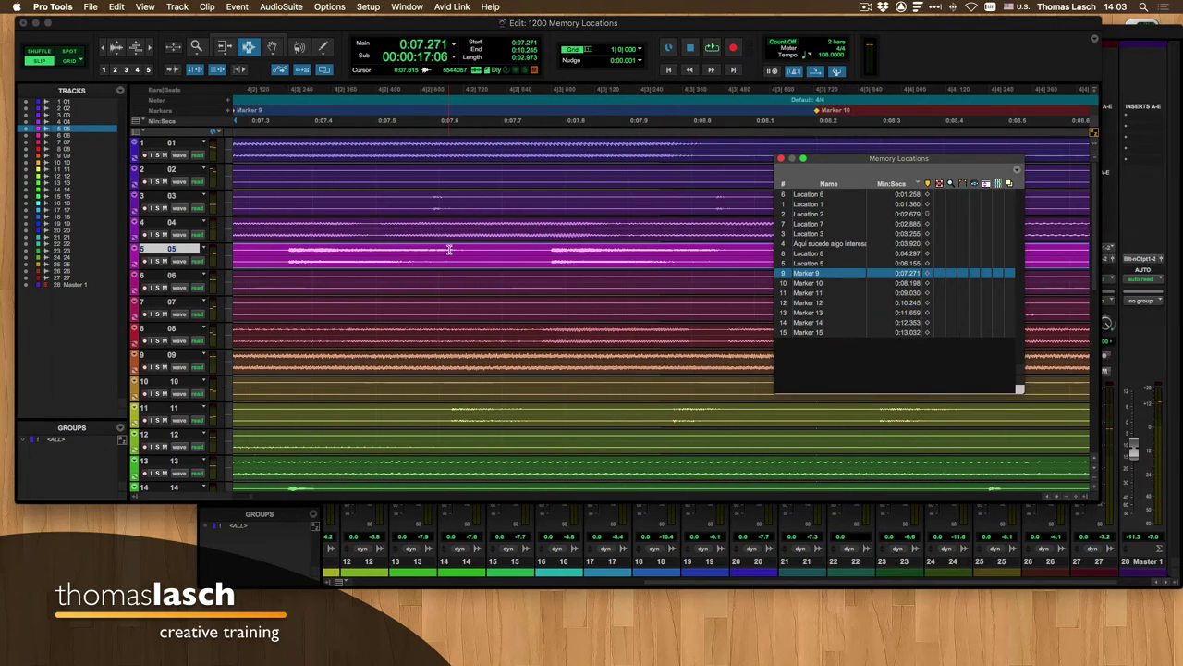
scroll(449, 250, "left", 4)
key("r")
key("r")
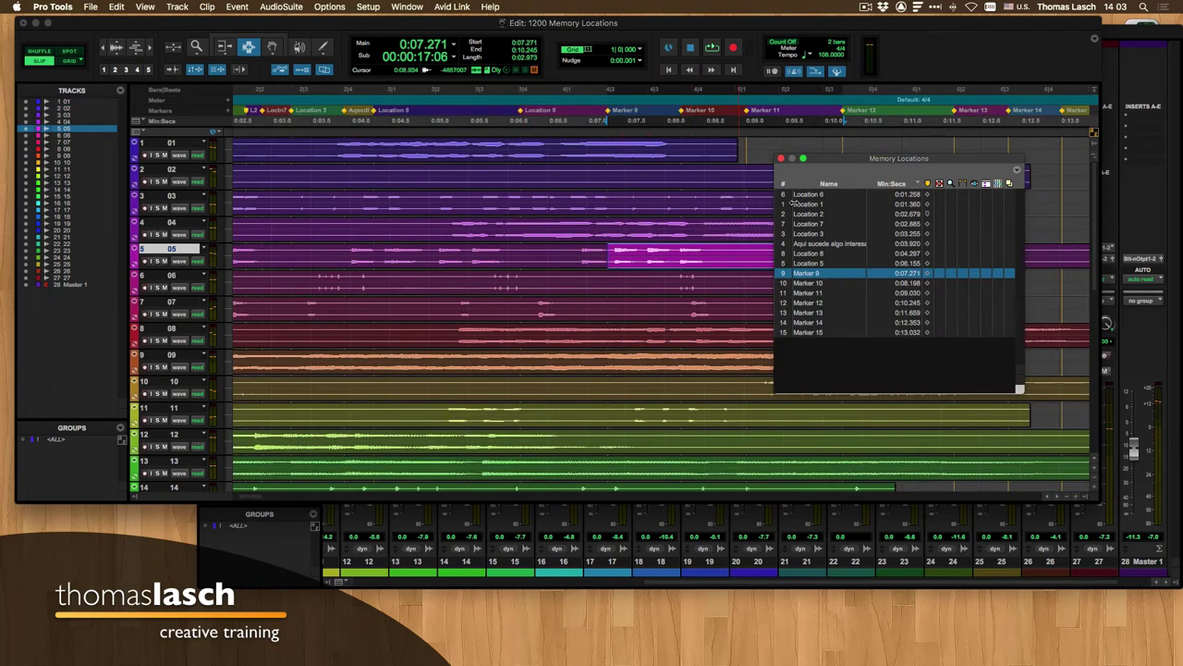
left_click_drag(877, 165, 984, 154)
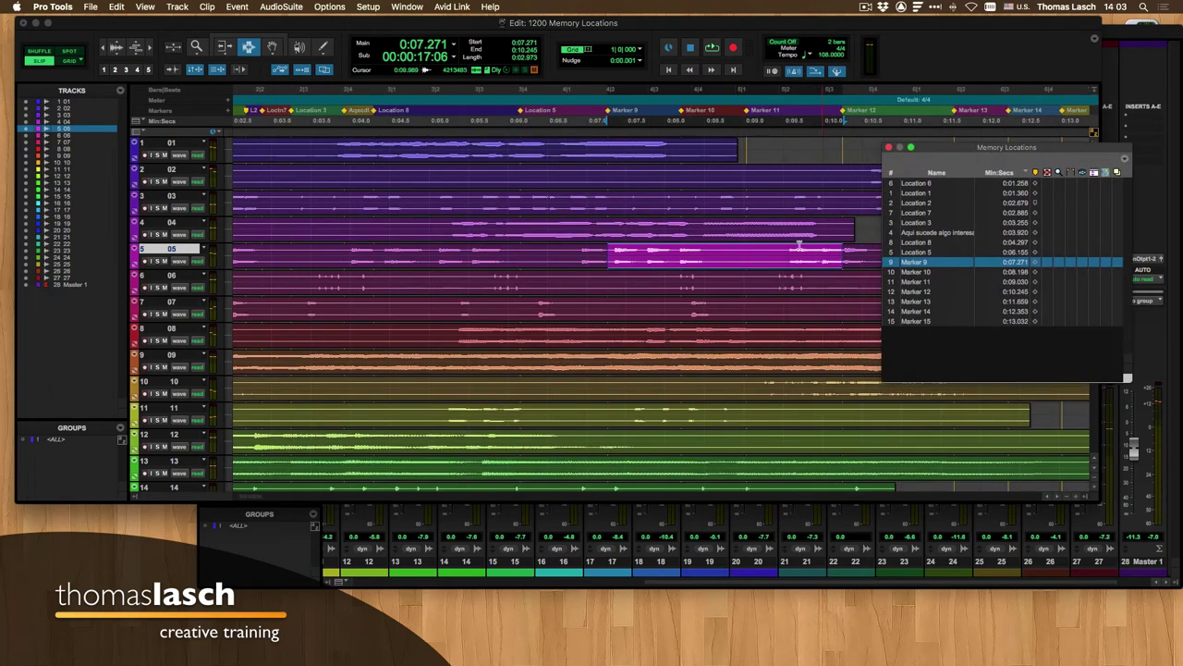
scroll(660, 290, "right", 3)
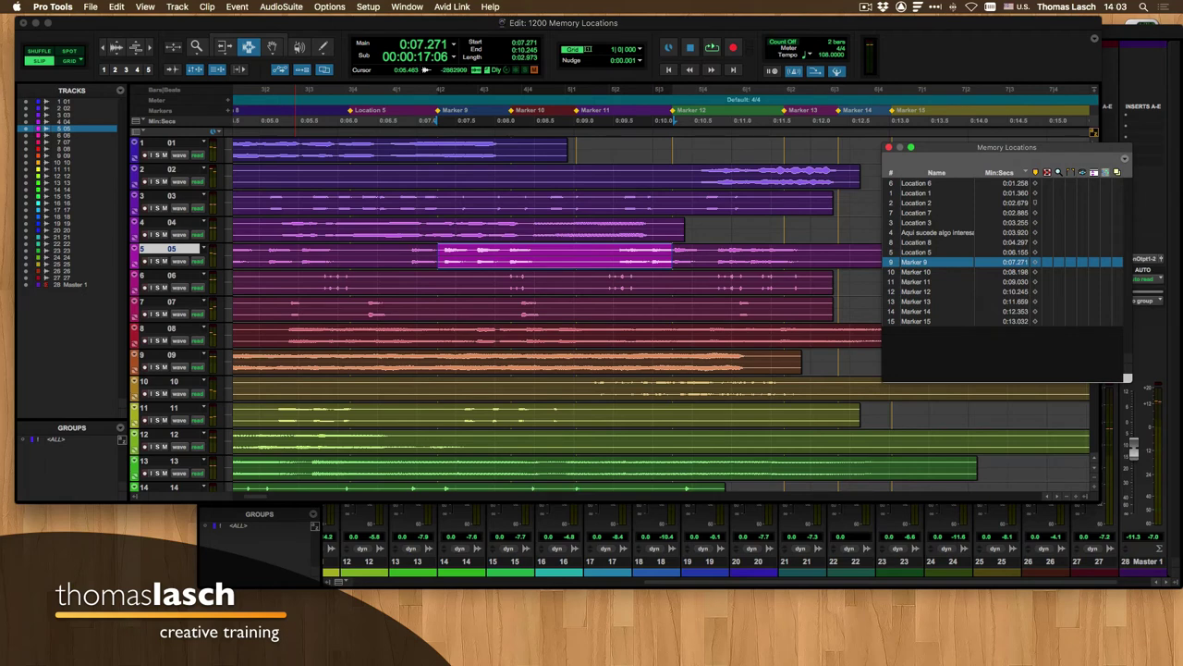
- Close and reopen the Memory Locations window several times, and reposition it over the Edit window
left_click_drag(1032, 150, 888, 152)
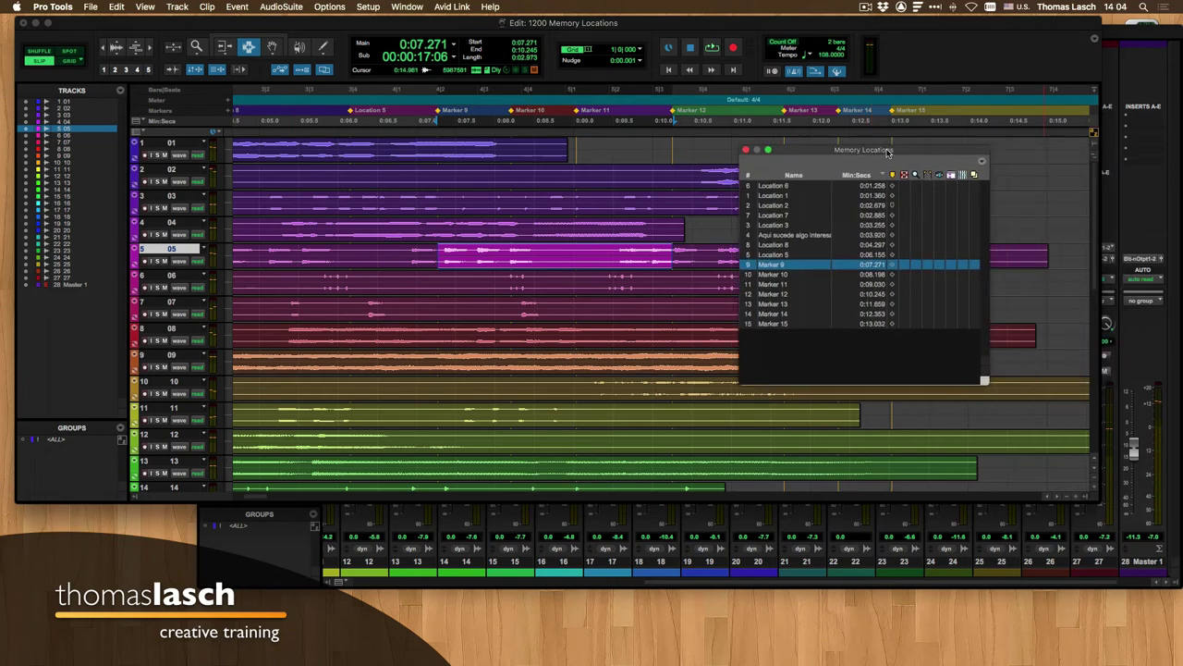
key("super+5")
key("super+5")
key("super+5")
key("super+5")
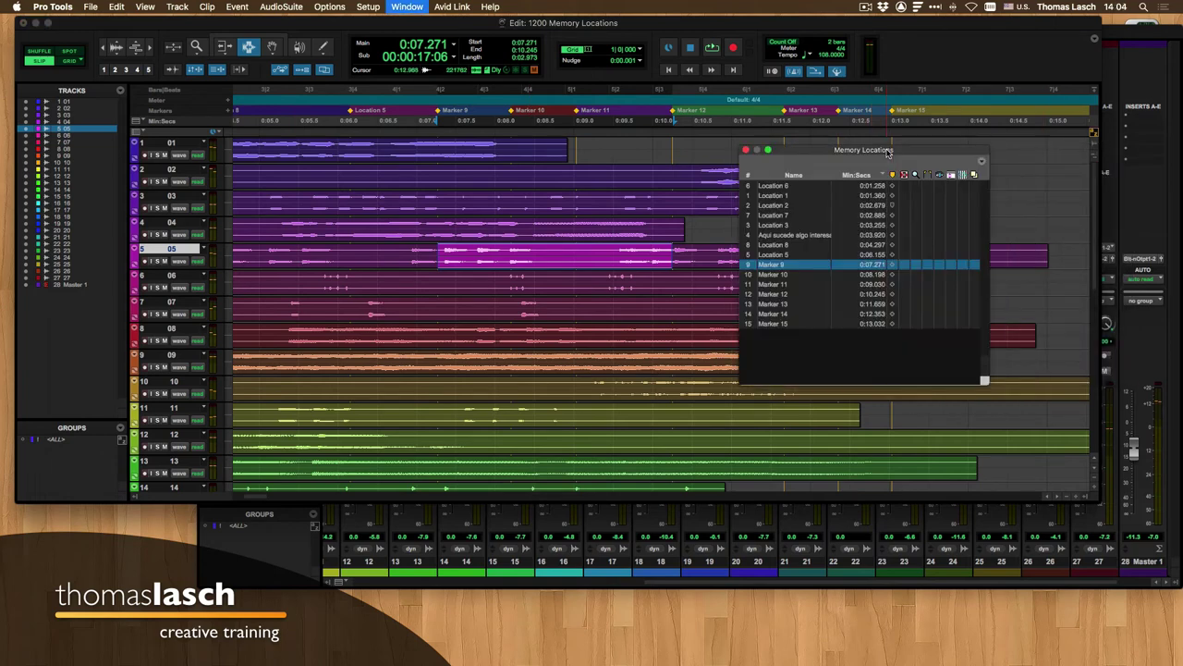
key("super+5")
key("super+5")
key("super+5")
key("super+5")
left_click_drag(833, 152, 812, 178)
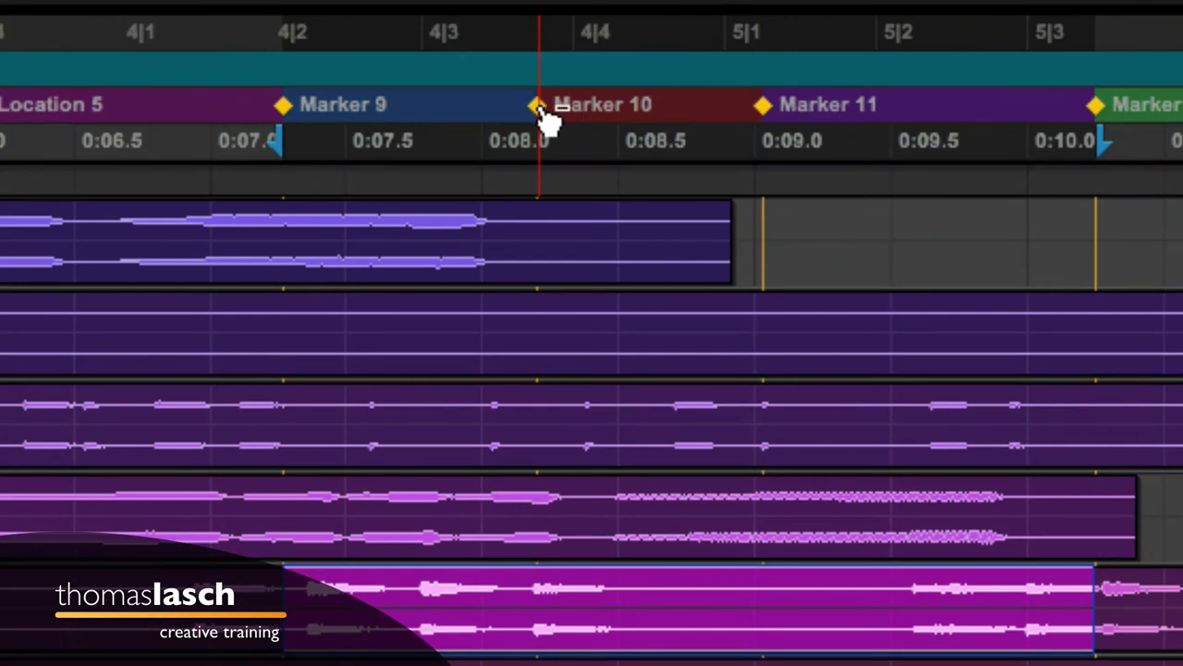
- Delete Marker 10 and Marker 11 directly from the Markers ruler
left_click(538, 106, "alt")
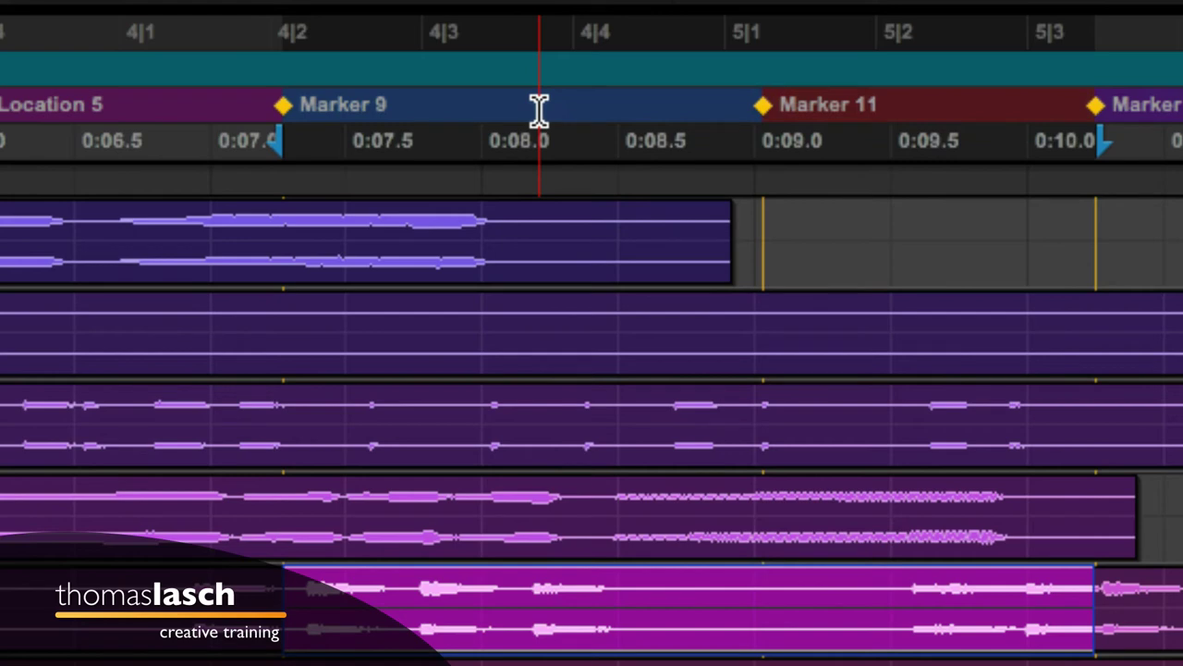
left_click(769, 116)
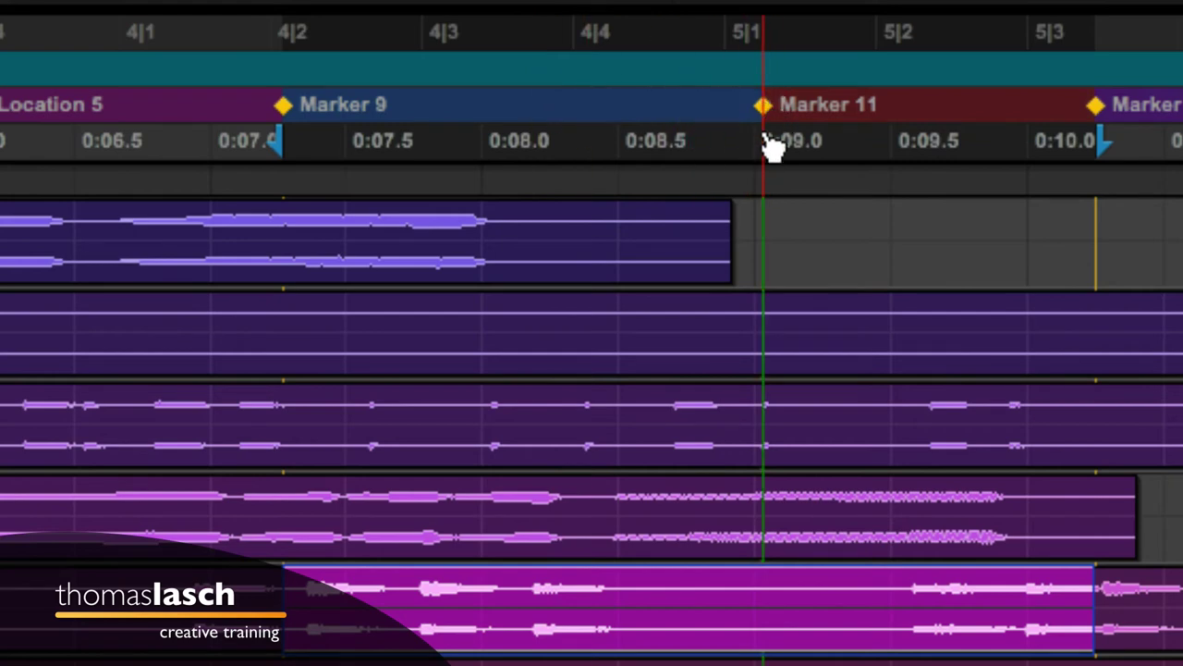
mouse_move(773, 146)
left_mouse_down()
mouse_move(767, 339)
mouse_move(750, 355)
mouse_move(710, 348)
mouse_move(750, 343)
mouse_move(708, 336)
left_mouse_up()
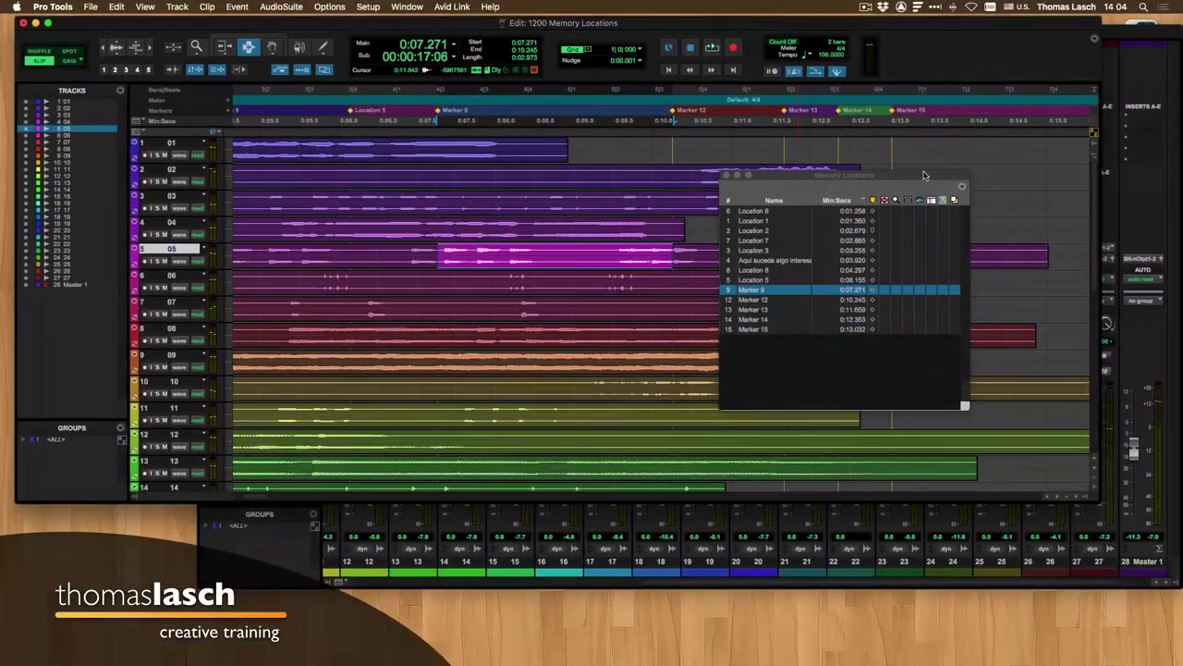
- Reposition the Memory Locations window and delete Location 7 and Location 5 from its list
left_click_drag(941, 176, 861, 173)
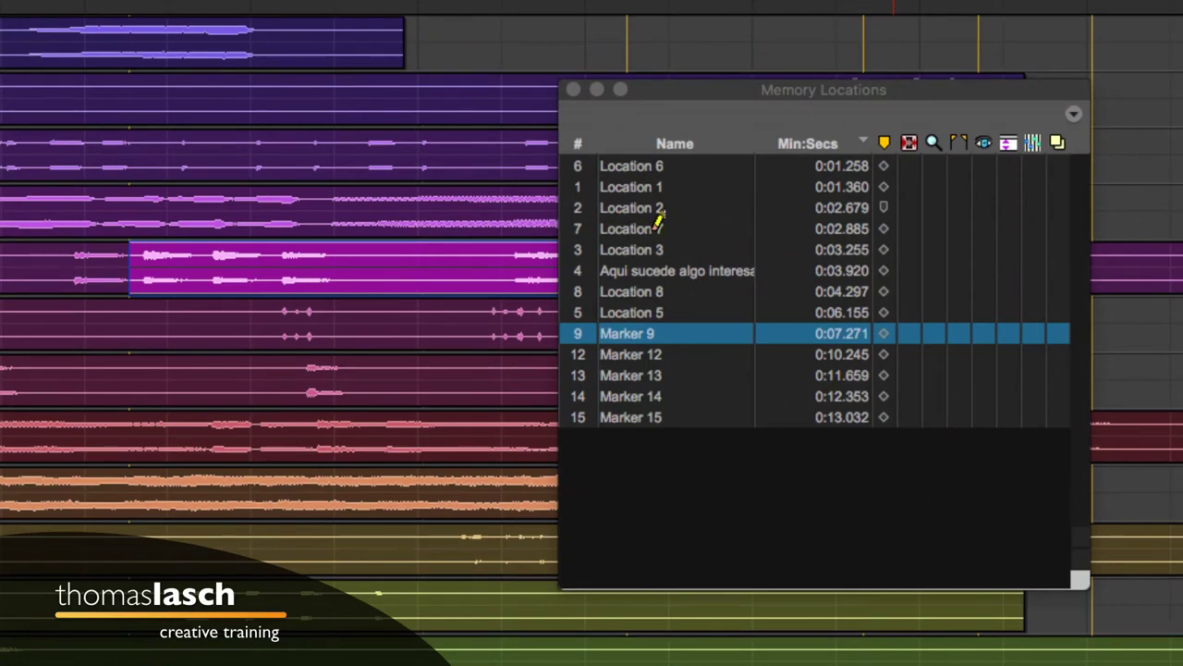
left_click(634, 225, "alt")
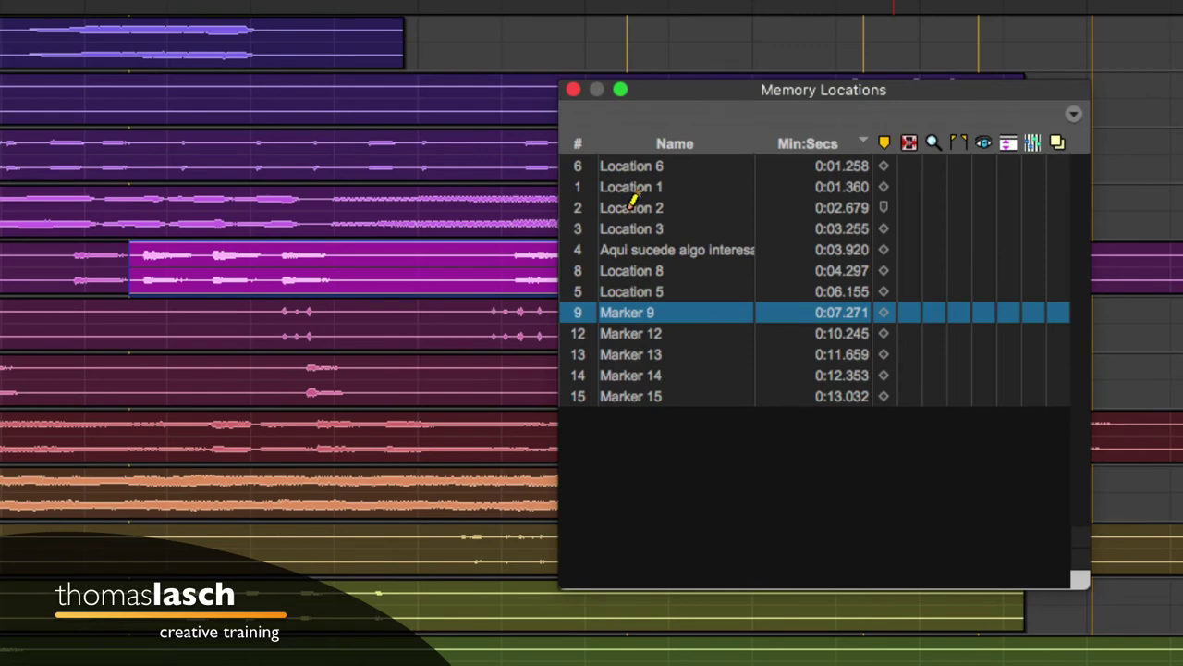
left_click(637, 290, "alt")
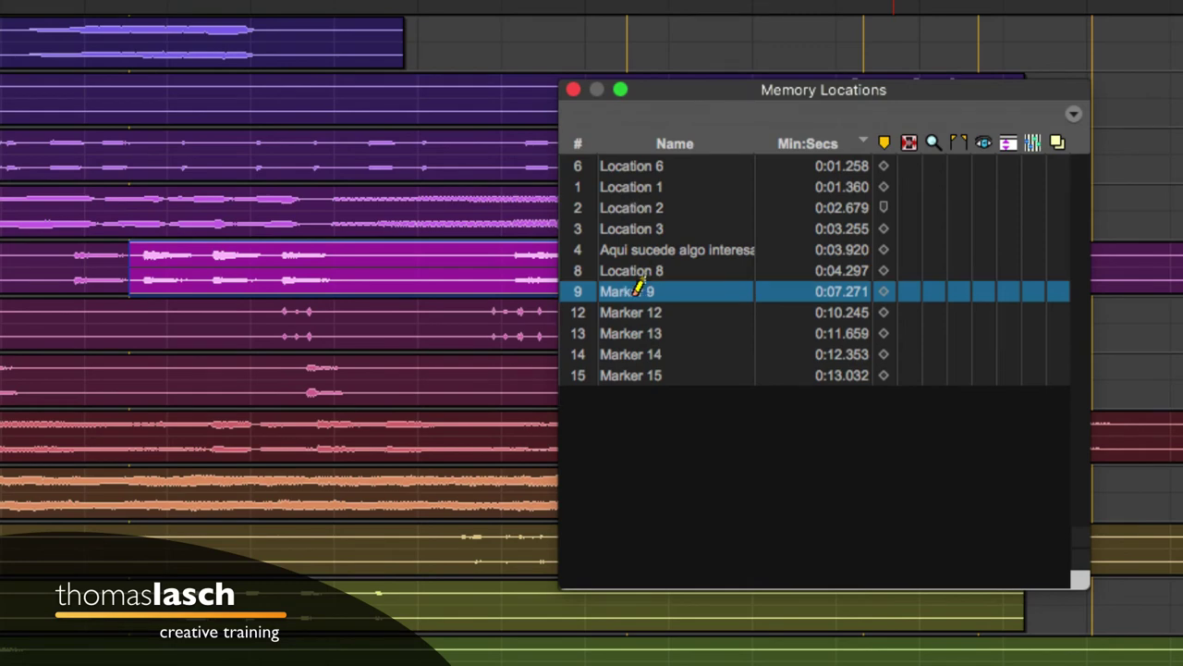
- Recall Location 3 and Location 8 from the list, and review the Memory Locations commands for editing, clearing and deleting locations
left_click(648, 231)
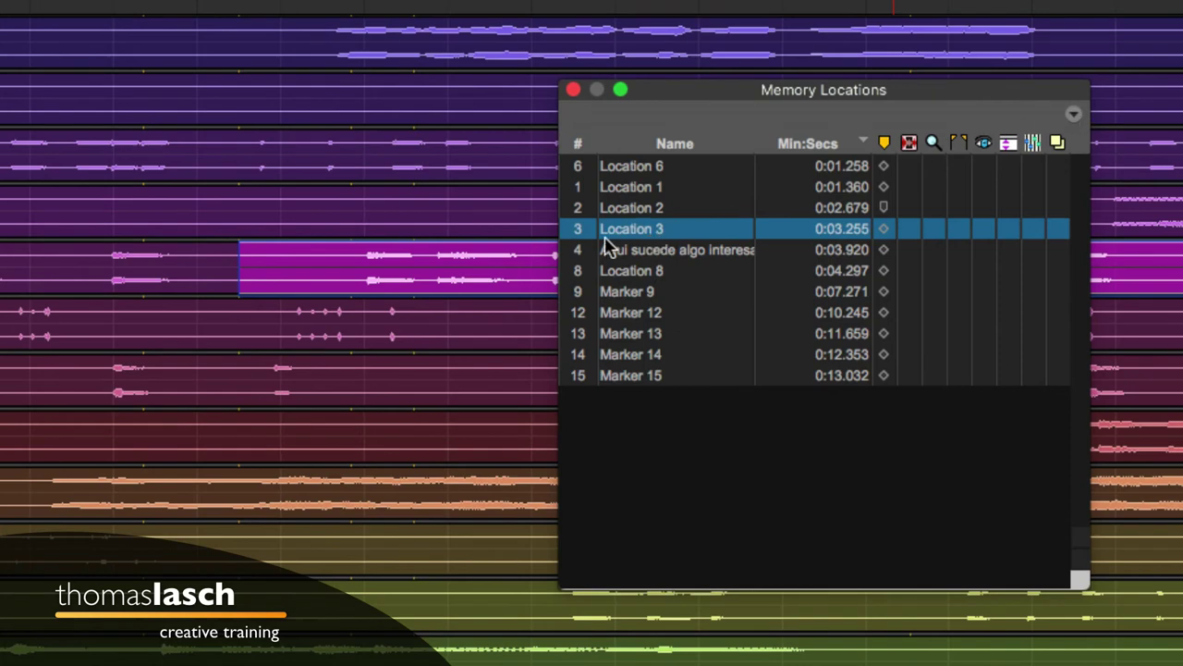
left_click(625, 269)
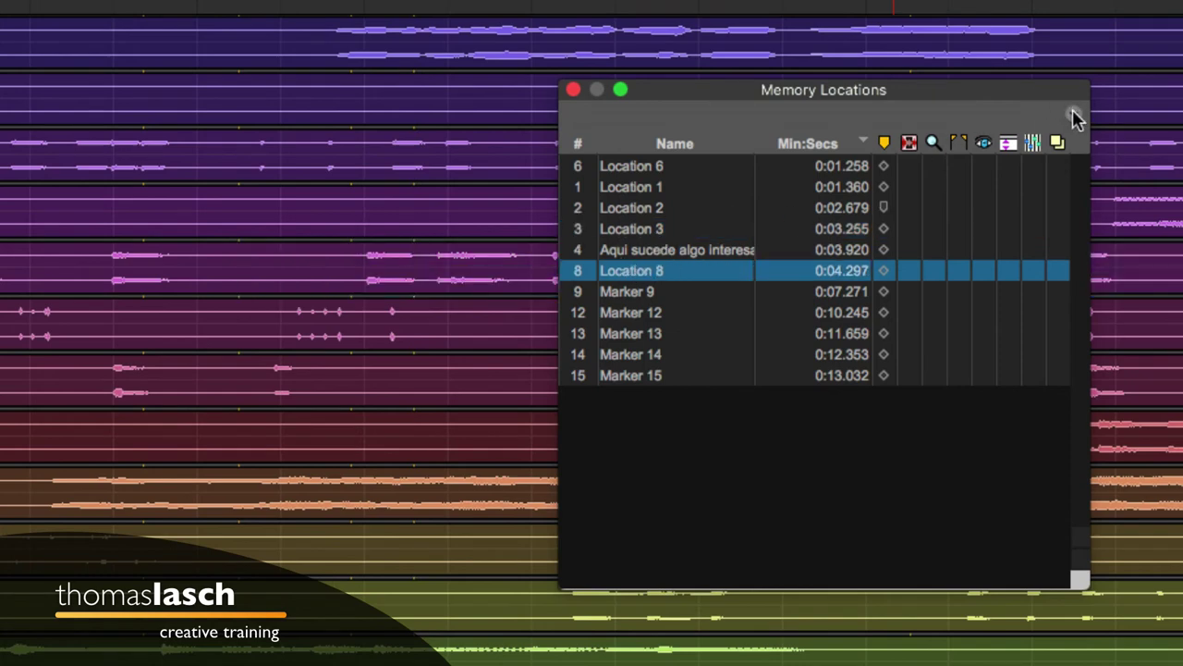
left_click(1073, 114)
left_click_drag(1043, 106, 751, 100)
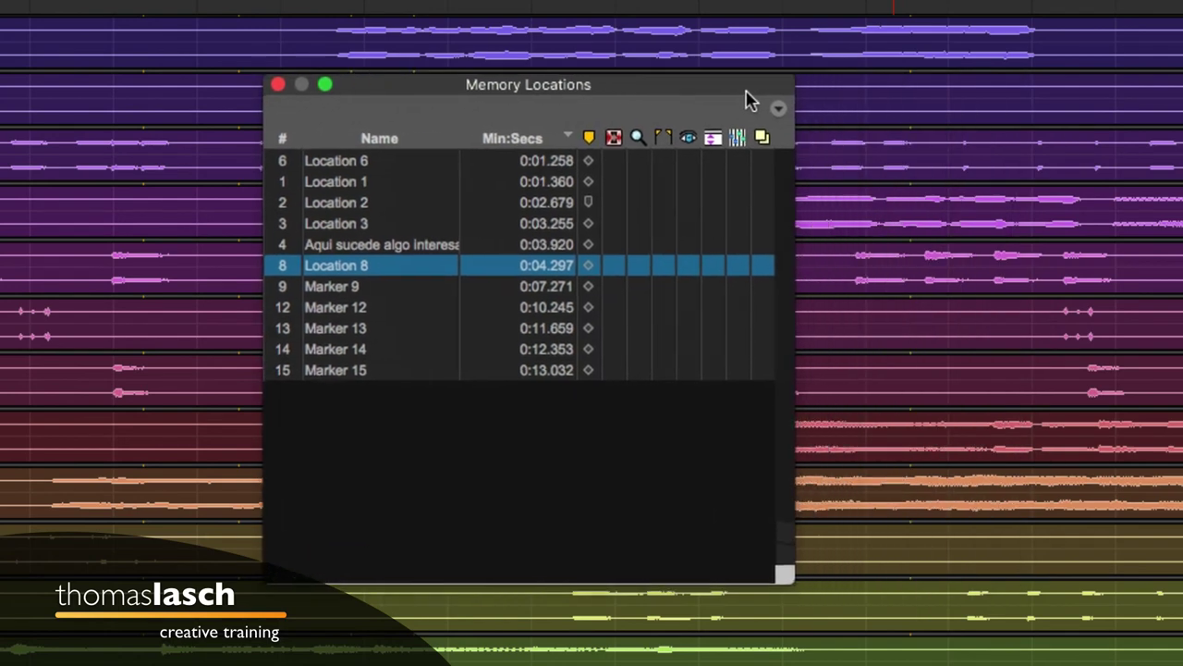
left_click(779, 109)
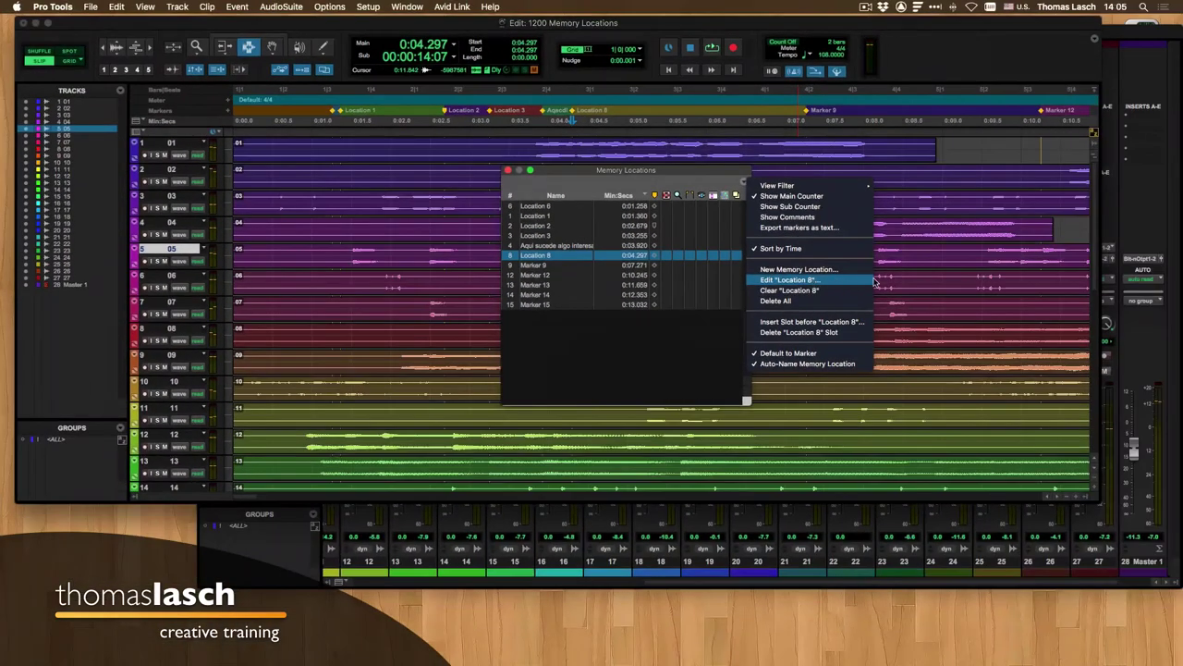
left_click(943, 282)
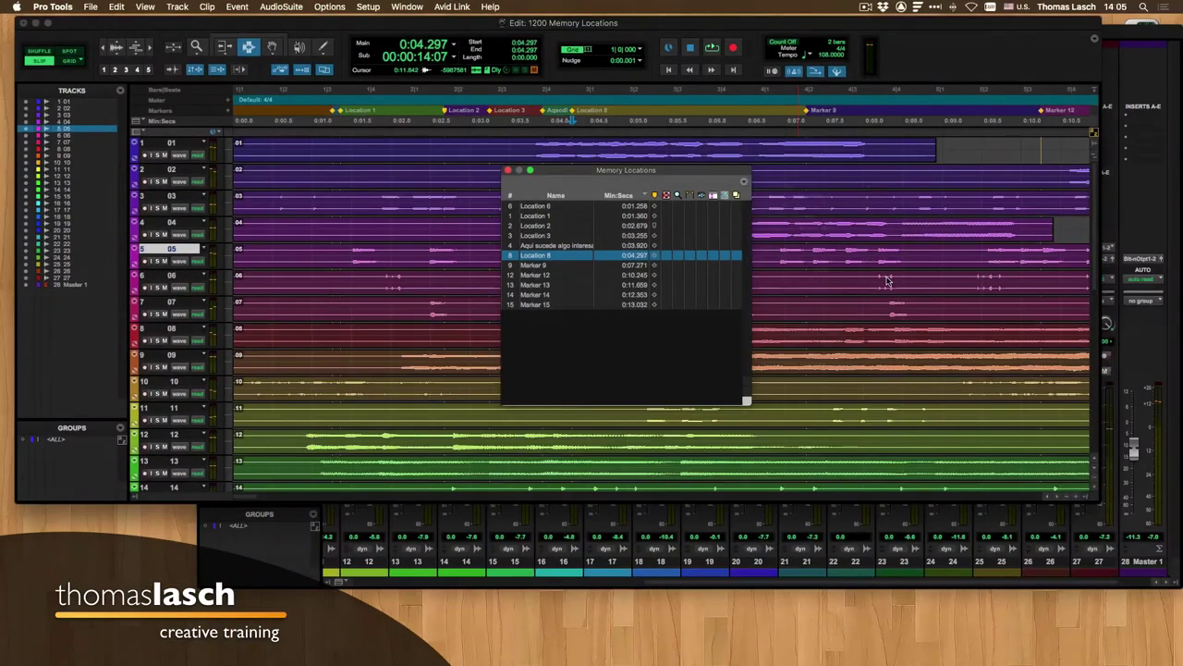
- Examine the properties of the Location 3 memory location and leave them without changes
double_click(552, 236)
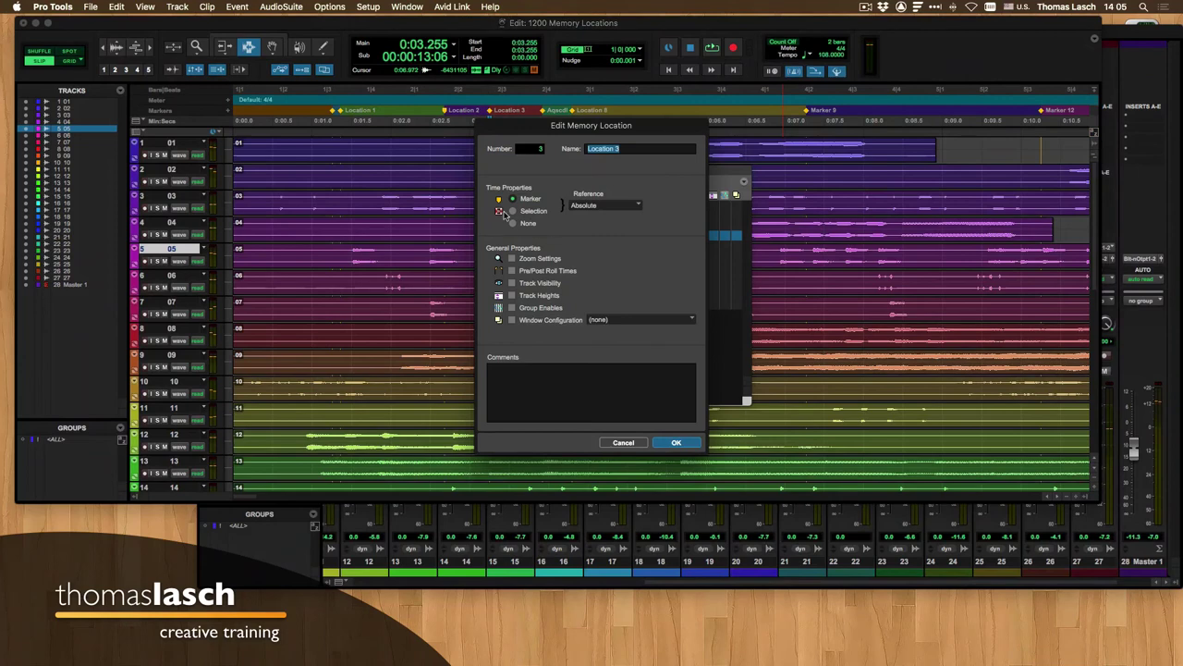
left_click_drag(535, 130, 440, 130)
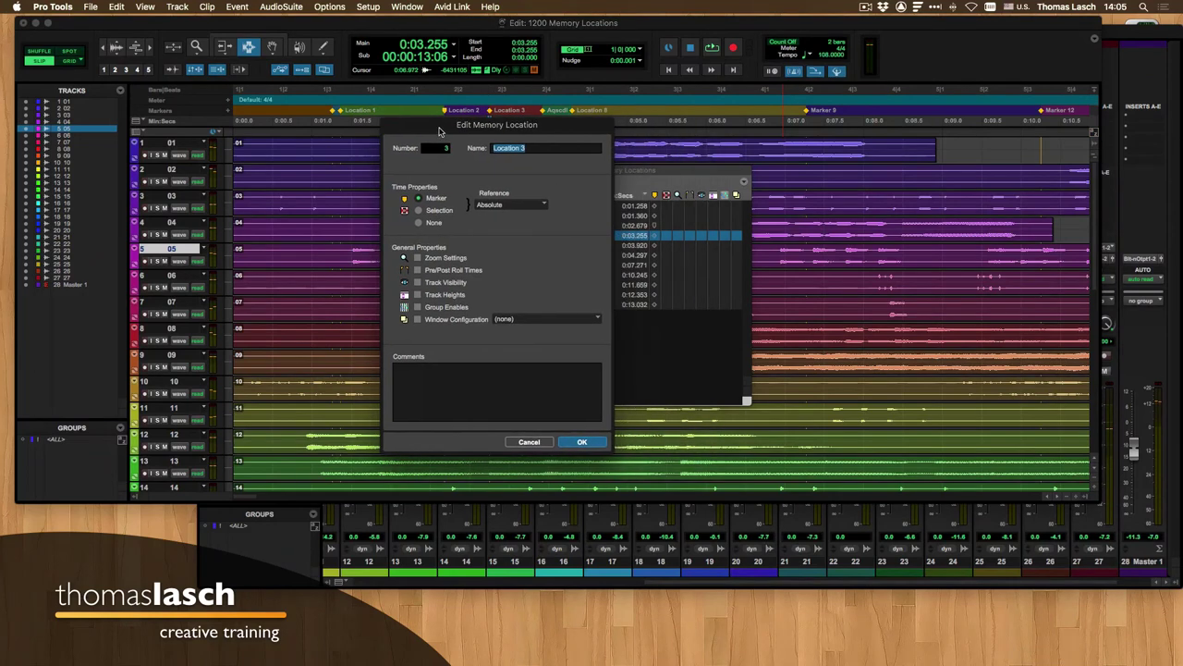
left_click(530, 442)
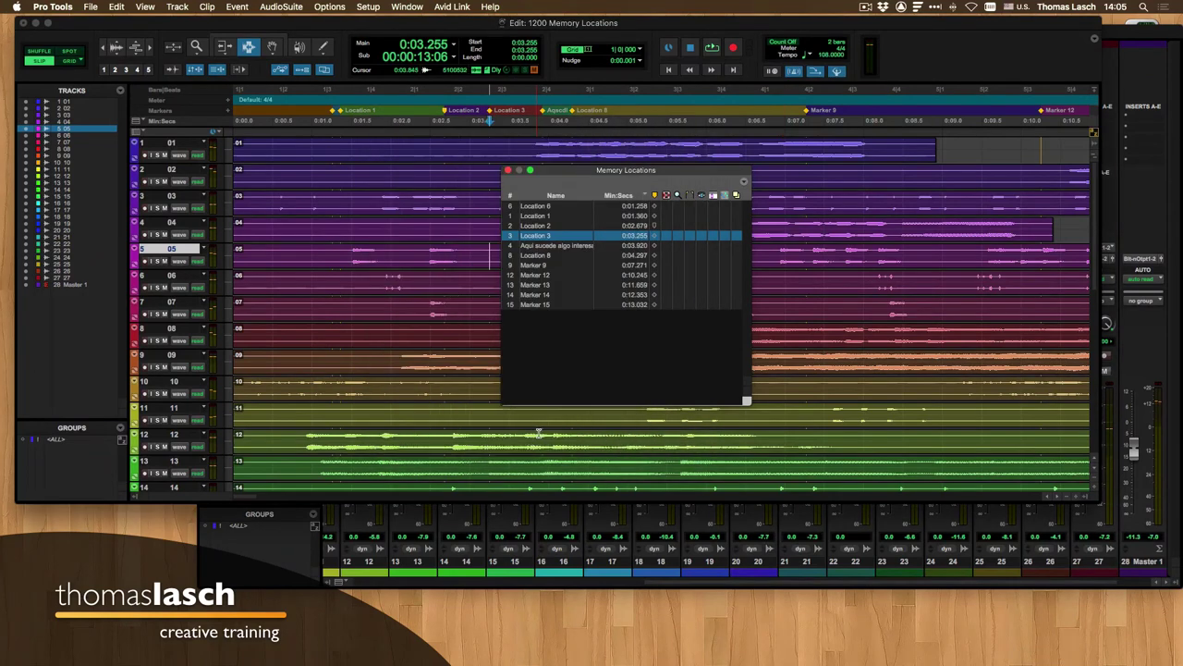
- Close the Memory Locations window, and delete Marker 9, Location 2 and Location 3 using range selections on the Markers ruler
left_click(508, 171)
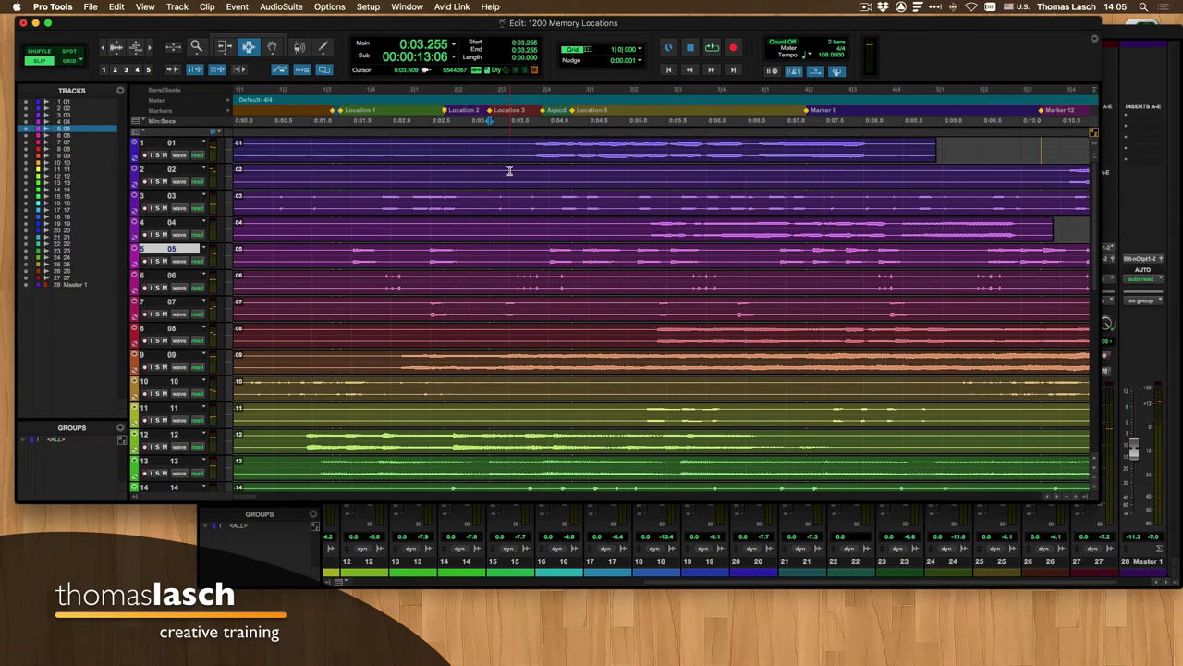
left_click(592, 109)
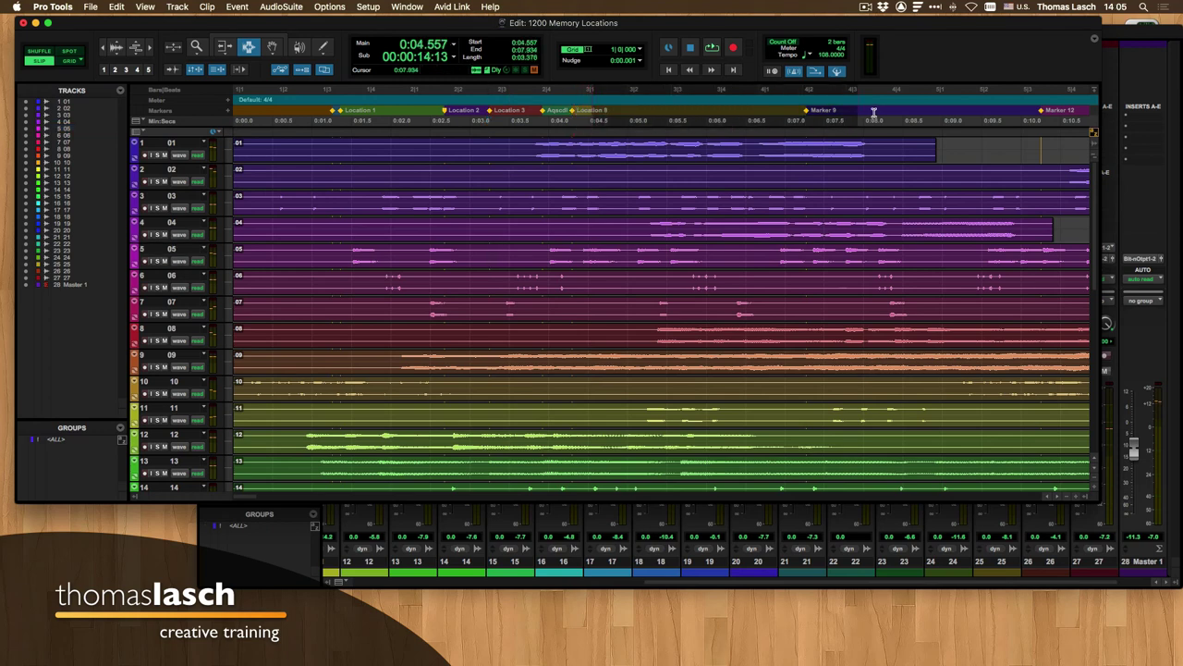
key("Delete")
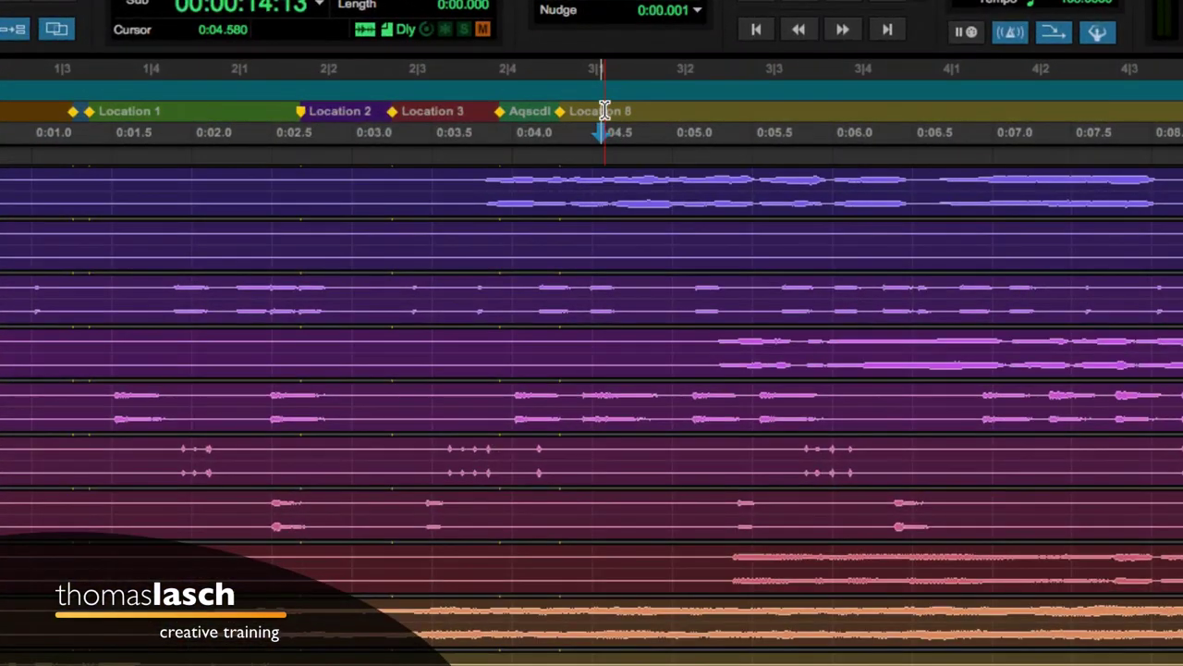
left_click_drag(604, 110, 187, 107)
key("BackSpace")
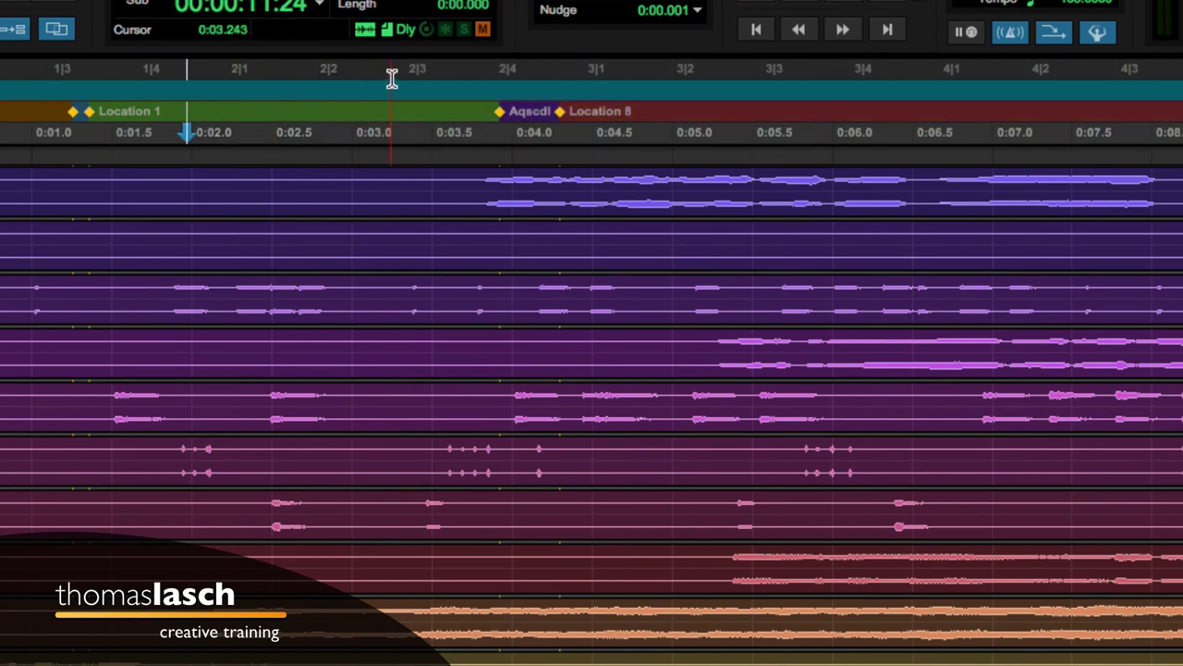
- Select the entire Markers ruler, delete all remaining markers, and place the insertion point at about 0:04.971
left_click(597, 110)
double_click(597, 110)
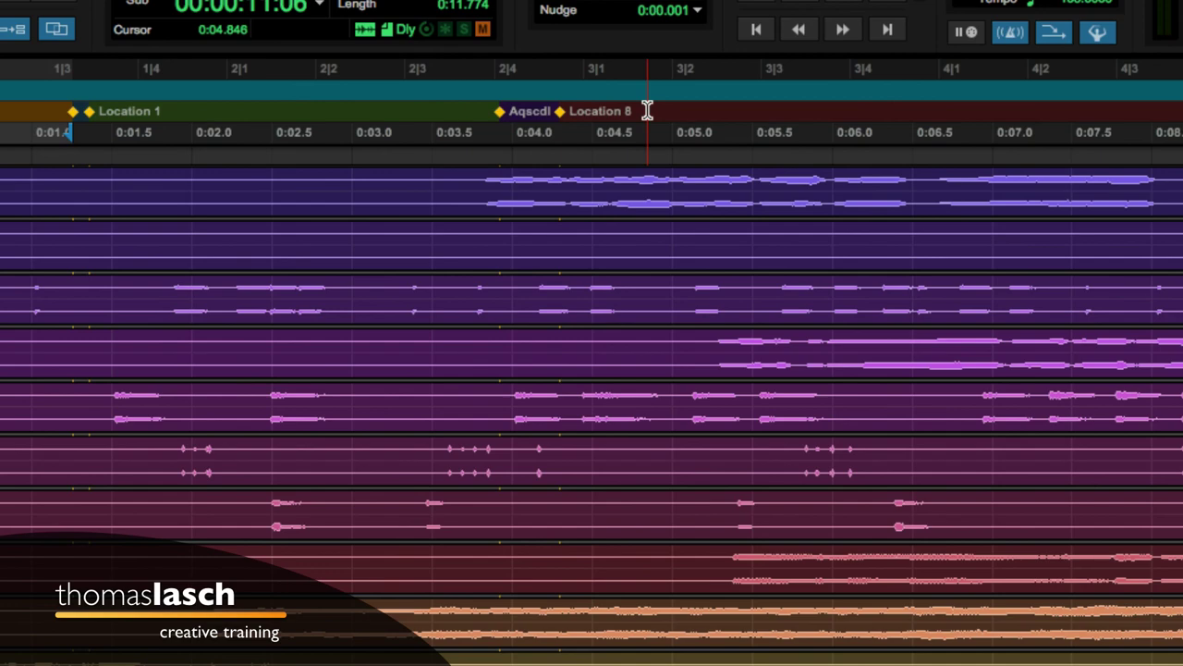
key("BackSpace")
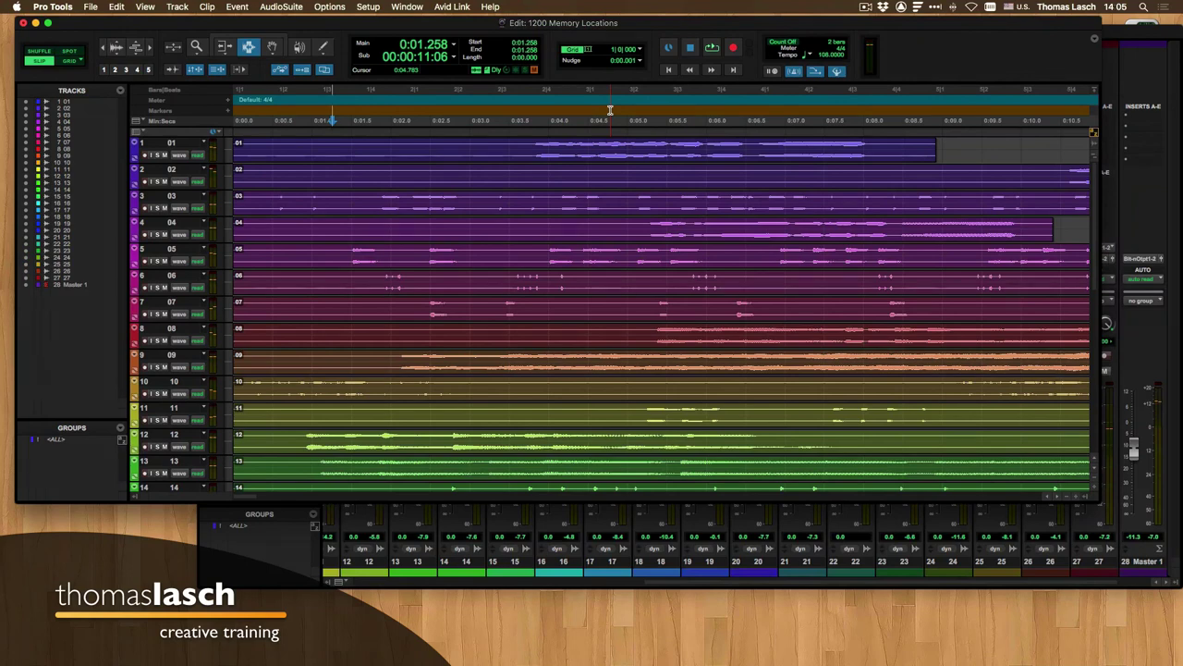
left_click(625, 110)
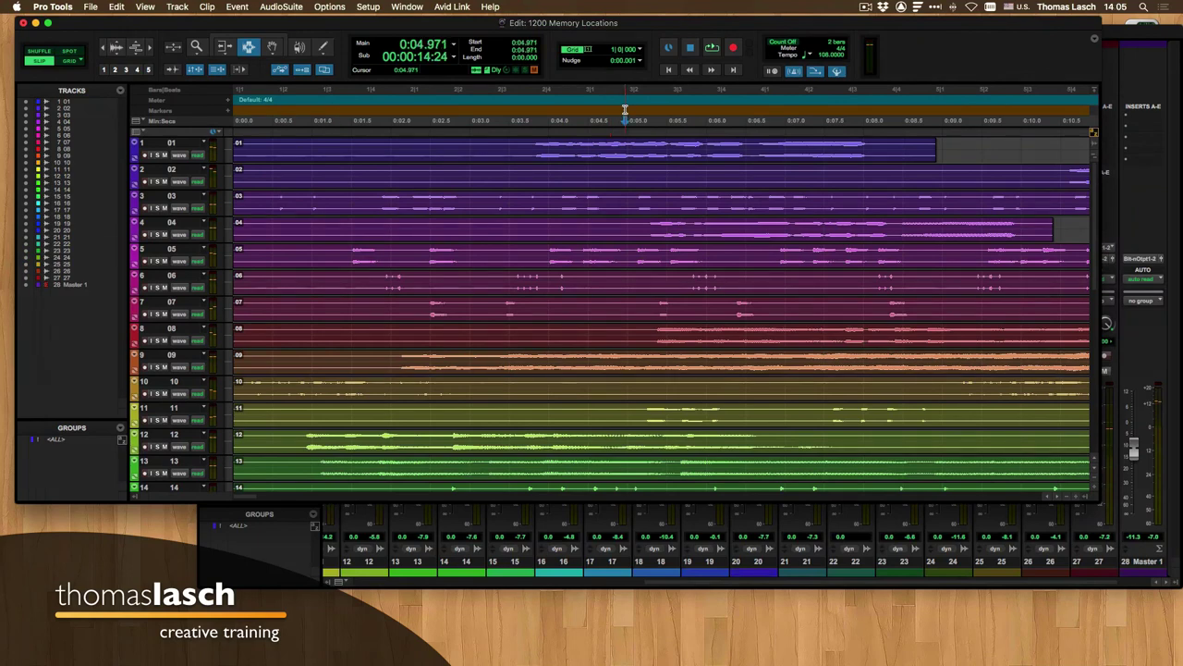